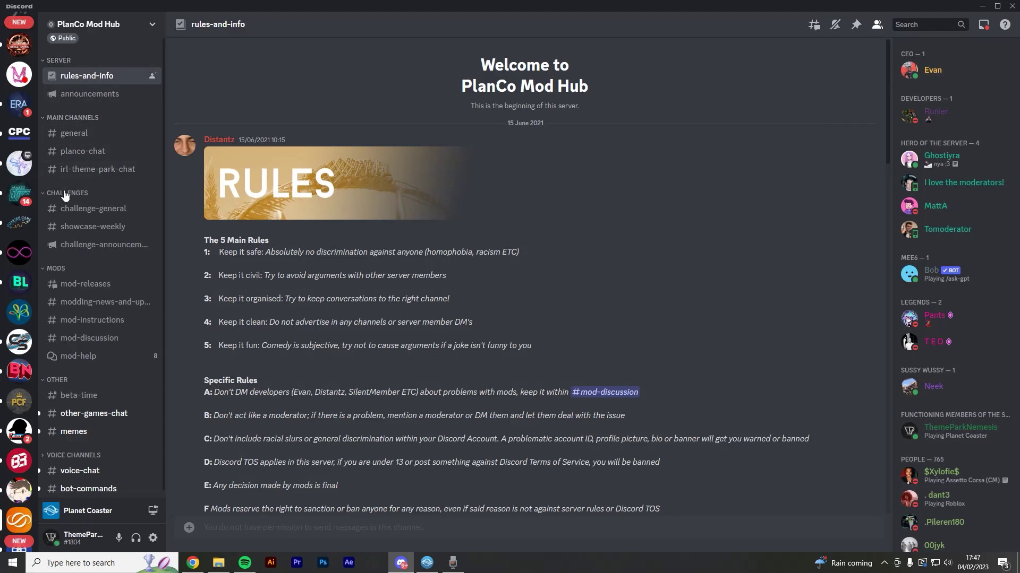
Step: Open #mod-releases, scroll to its first post, and follow the Mod Manager Initial Release link
click(88, 292)
drag(884, 59, 727, 399)
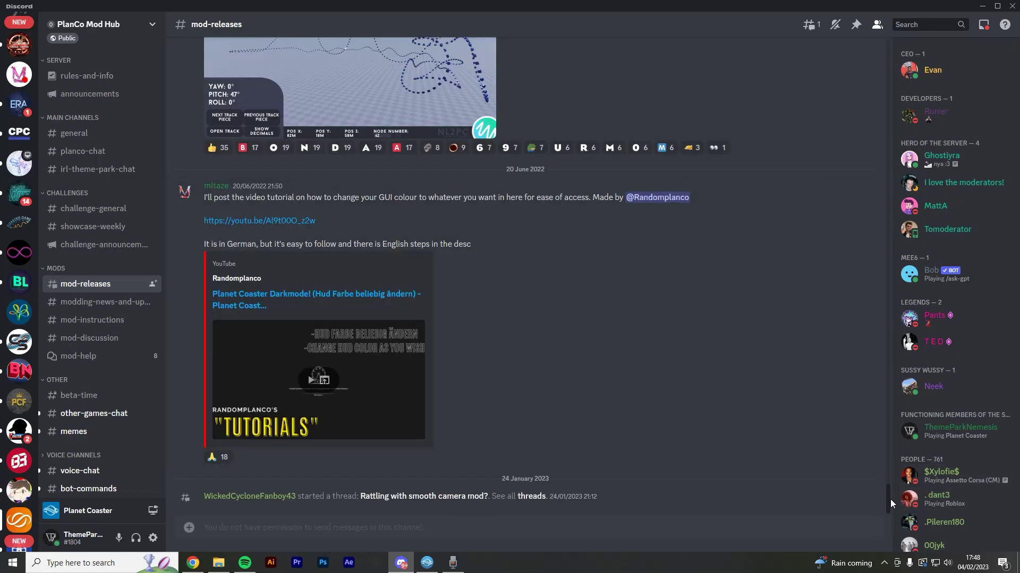
drag(887, 500, 893, 38)
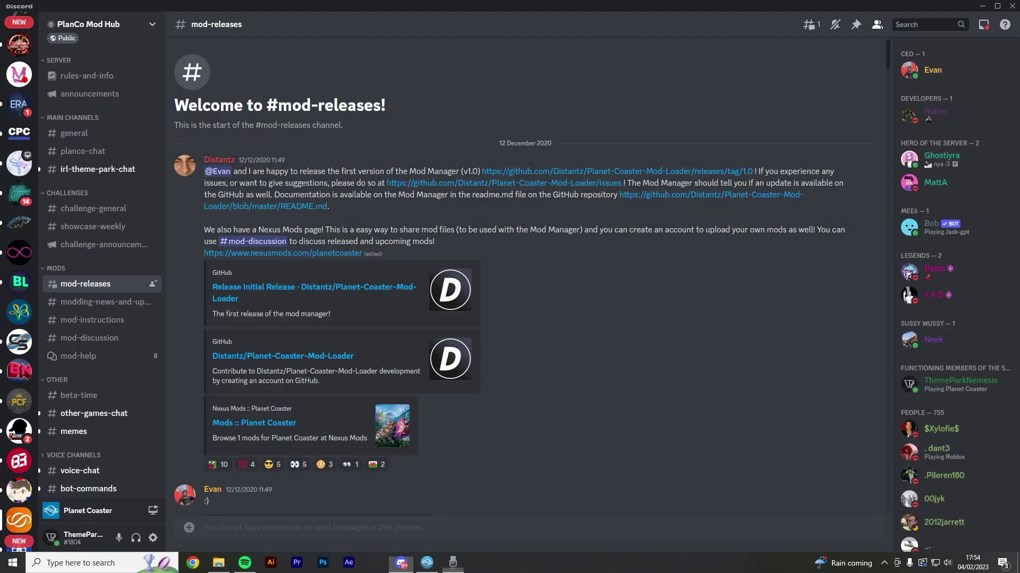
click(230, 295)
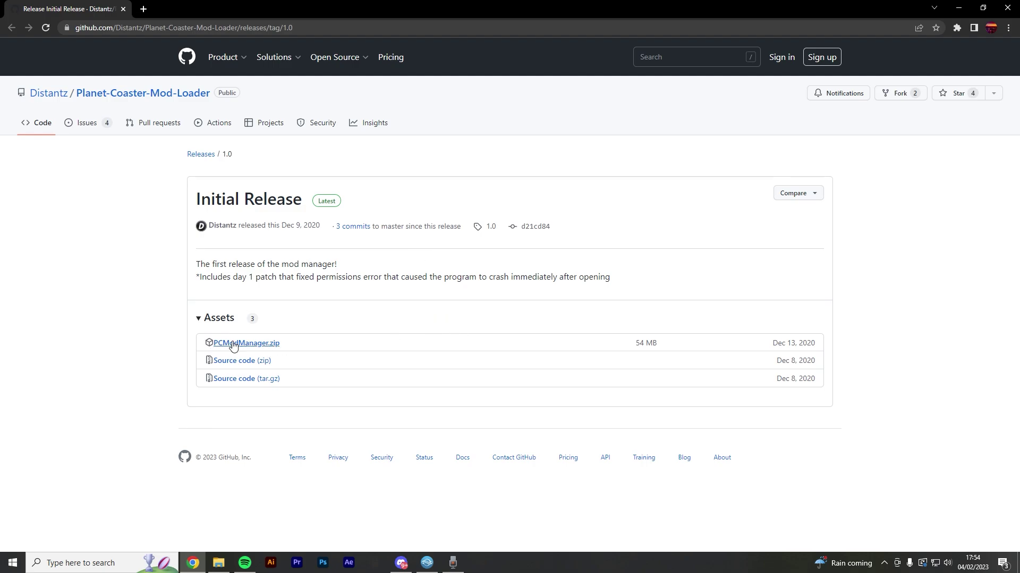
Step: Download PCModManager.zip (54 MB) from the release's Assets
click(259, 348)
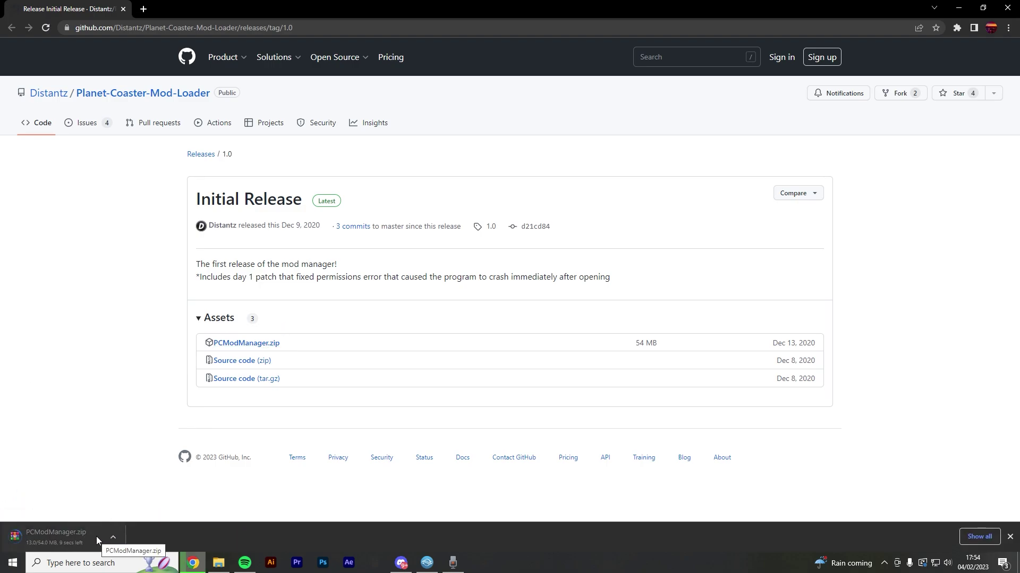
Step: Back in Discord, download the Realism_Overhaul_V3.pcm attachment from the V3 message
click(400, 562)
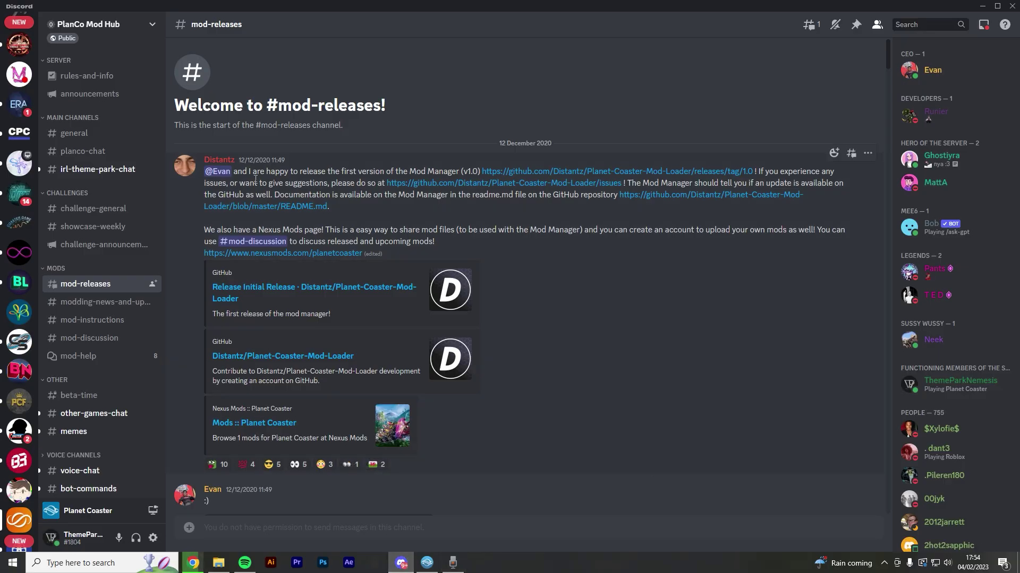
scroll(513, 224, down, 8)
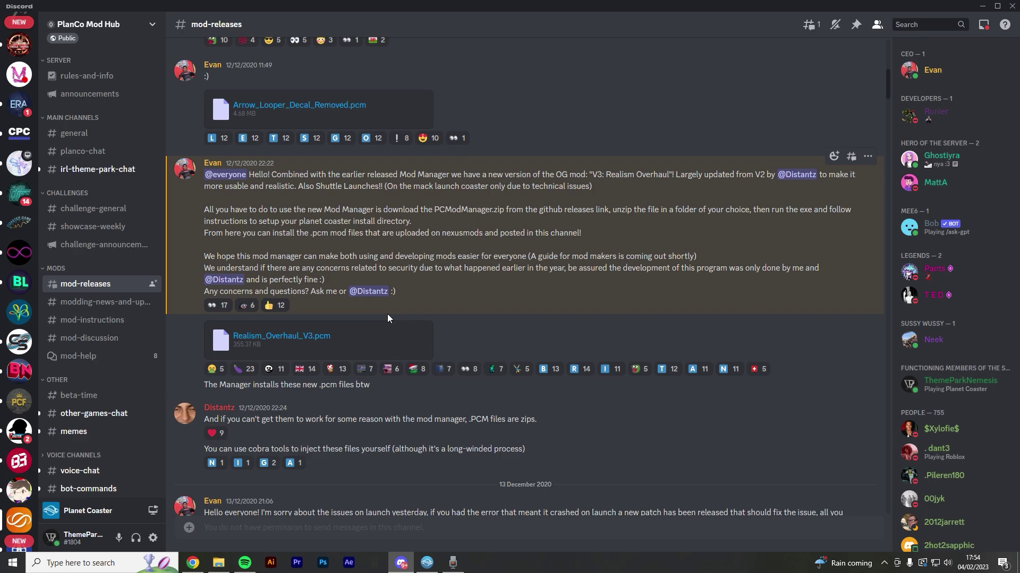
drag(289, 337, 290, 346)
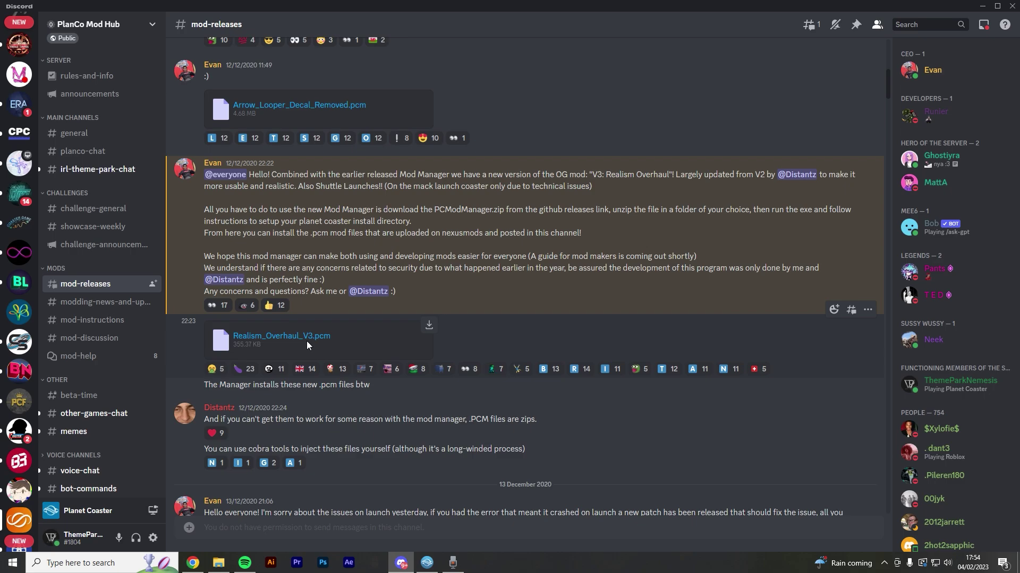
click(277, 337)
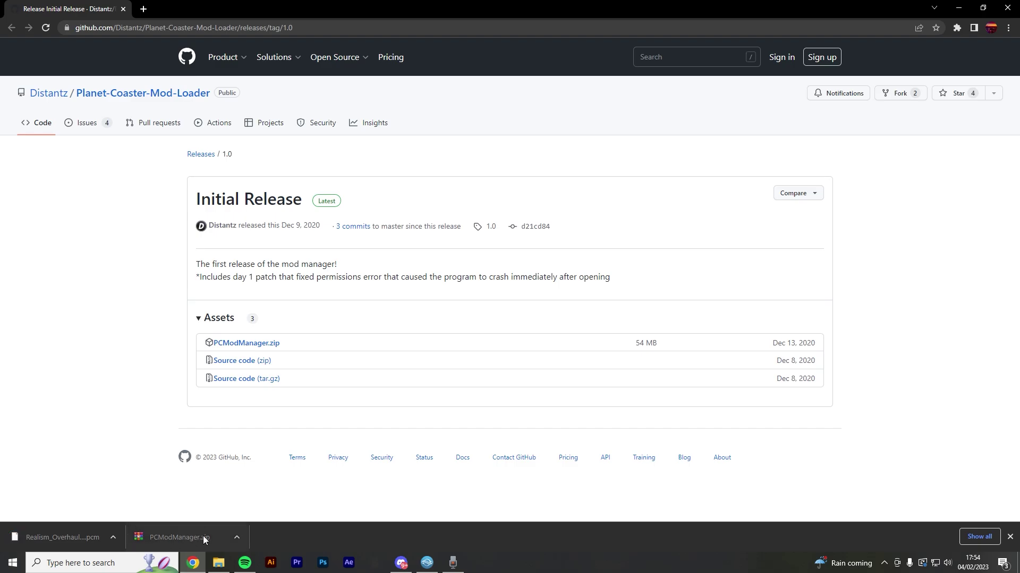
Step: Extract PCModManager.zip with WinRAR into a PCModManager folder in Downloads
click(181, 532)
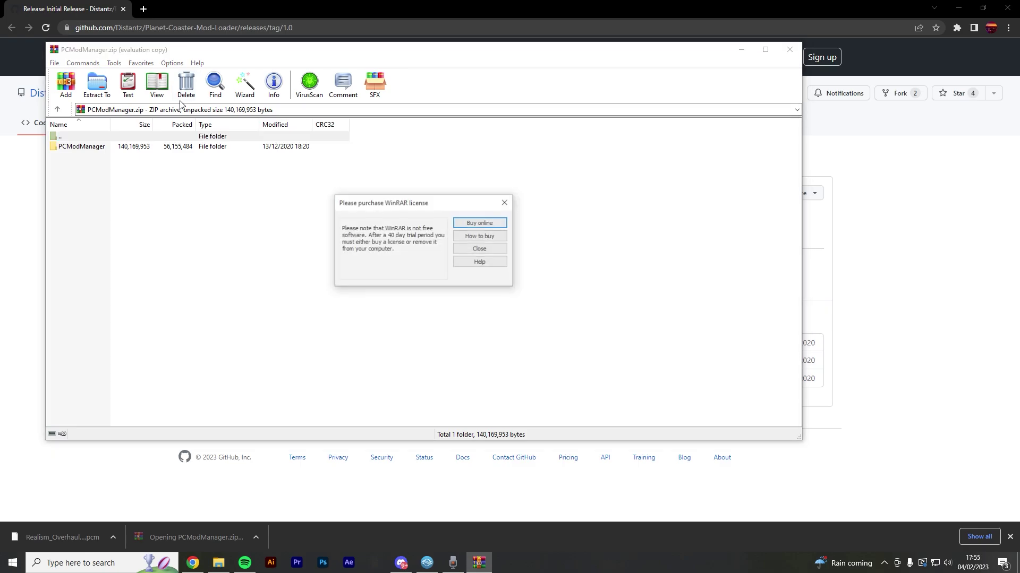
click(503, 209)
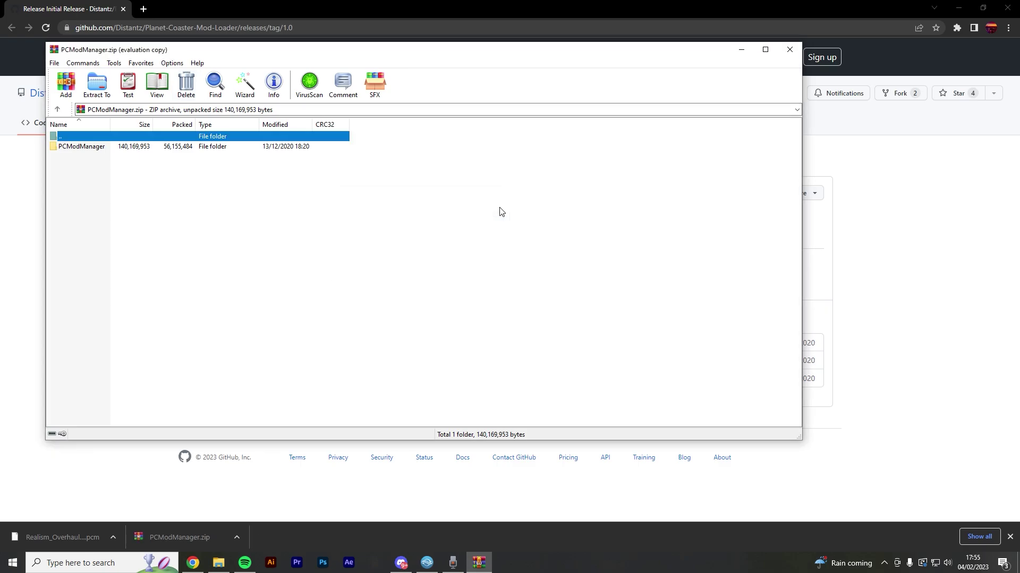
click(99, 96)
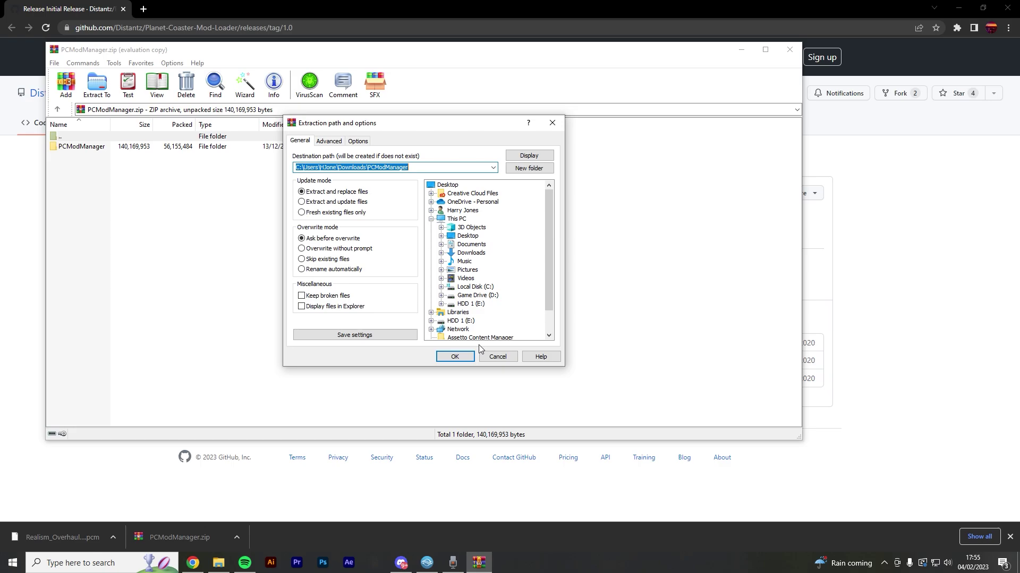
click(455, 359)
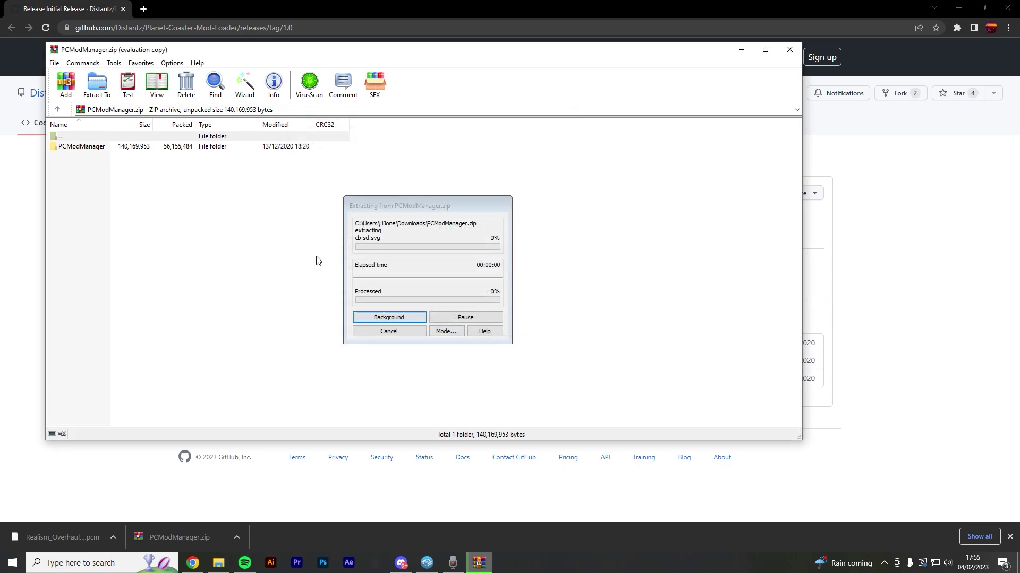
Step: Launch PCModManager.exe from Downloads\PCModManager\PCModManager
click(218, 563)
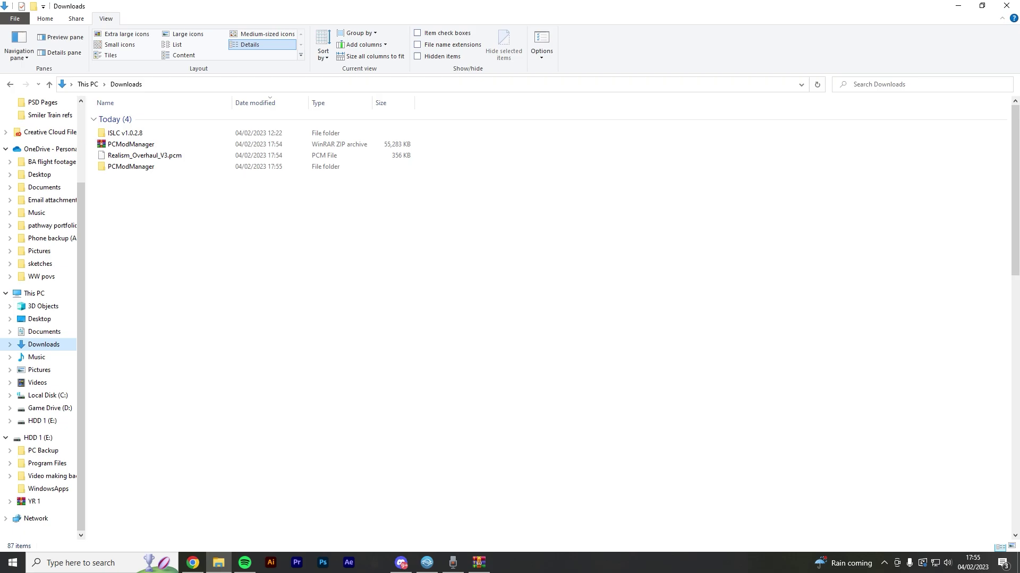
double_click(196, 168)
double_click(196, 120)
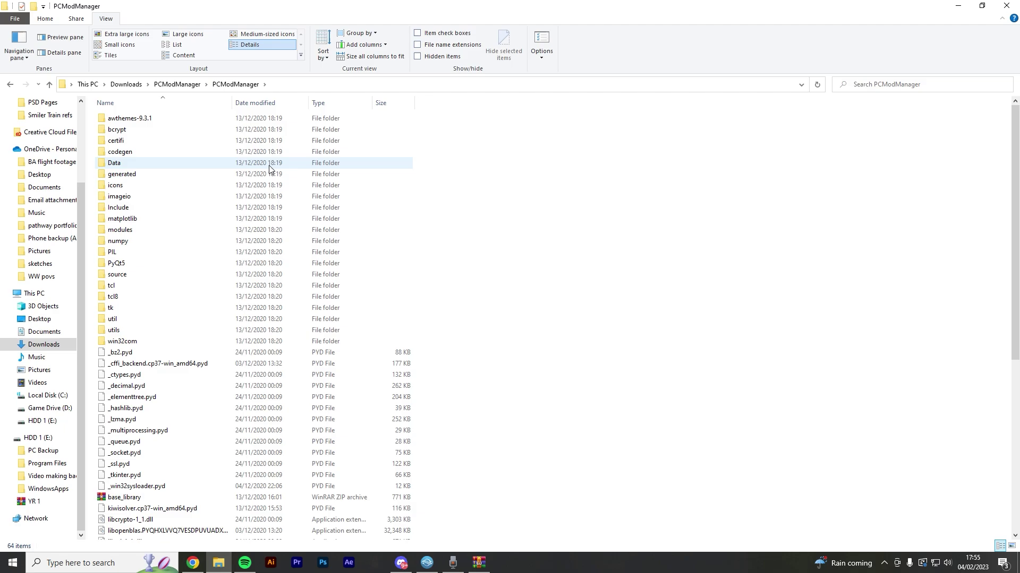
scroll(269, 166, down, 9)
double_click(121, 288)
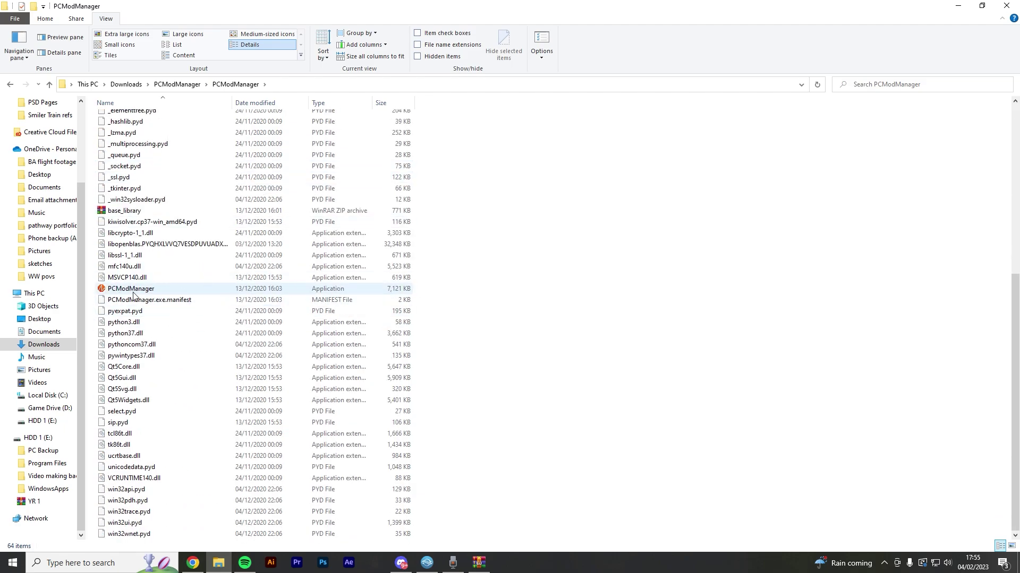
double_click(214, 292)
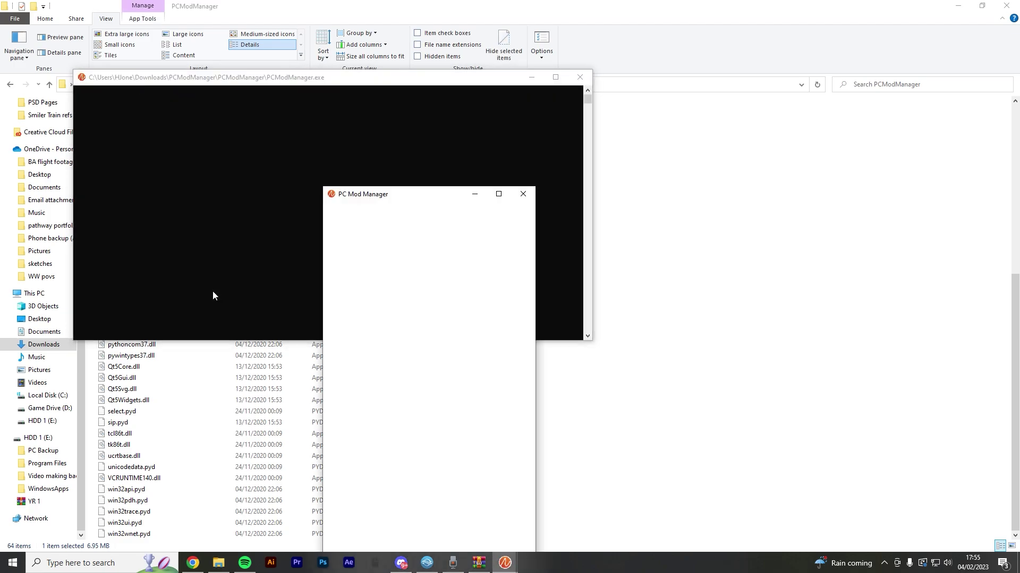
Step: Move the Mod Manager aside and browse to D:\SteamLibrary\steamapps\common\Planet Coaster
drag(419, 197, 487, 91)
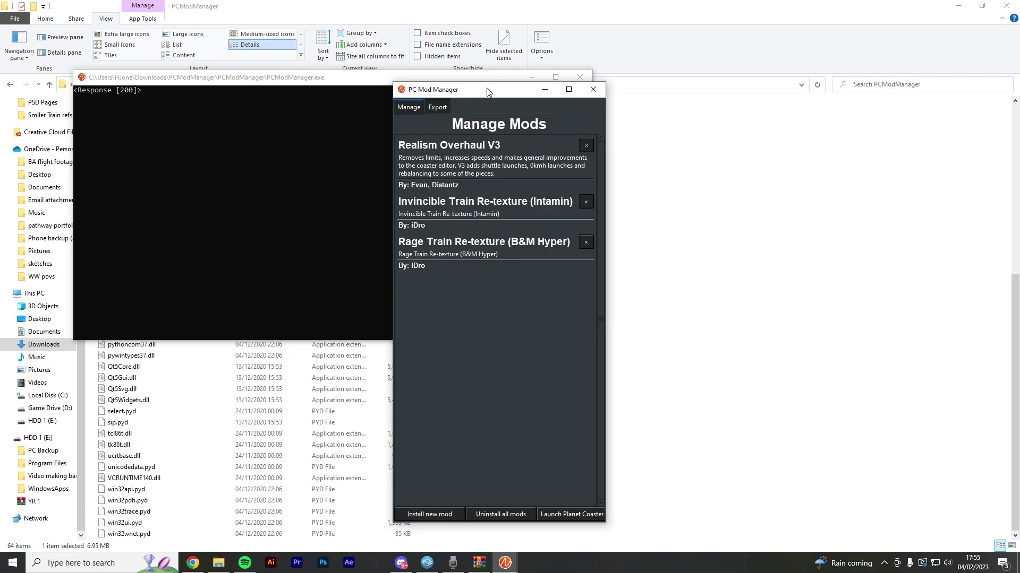
click(52, 409)
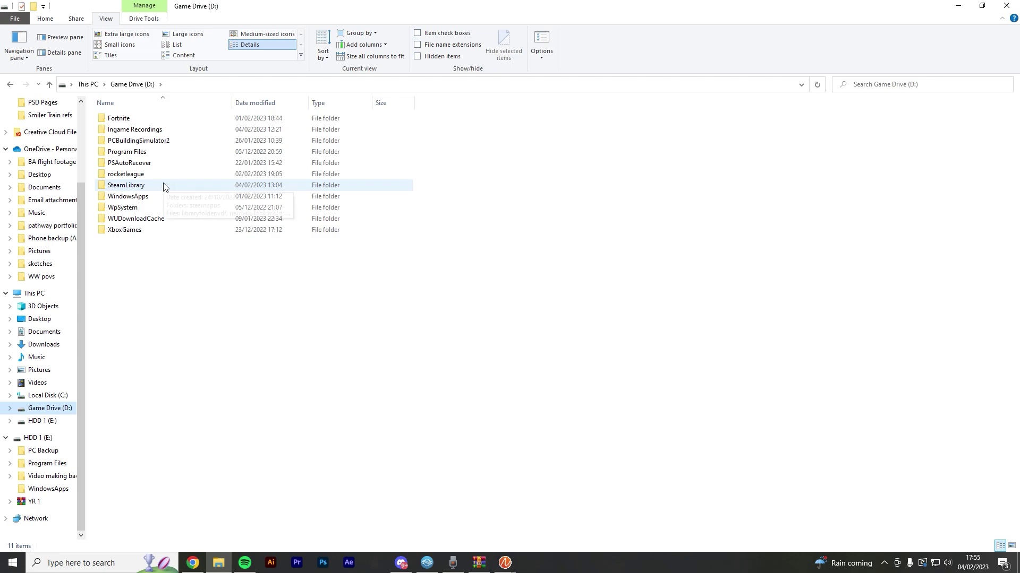
double_click(163, 186)
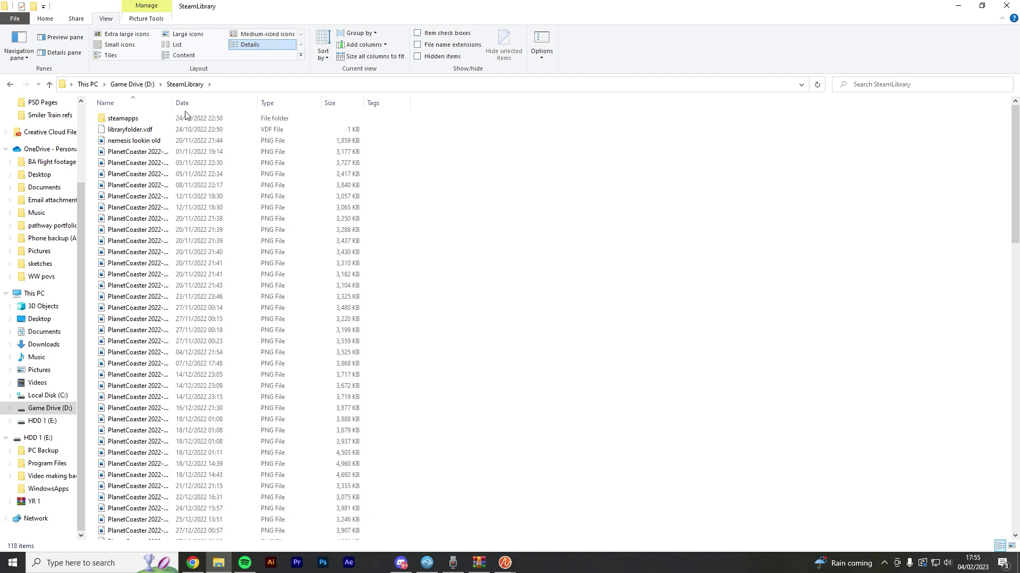
double_click(176, 122)
double_click(176, 123)
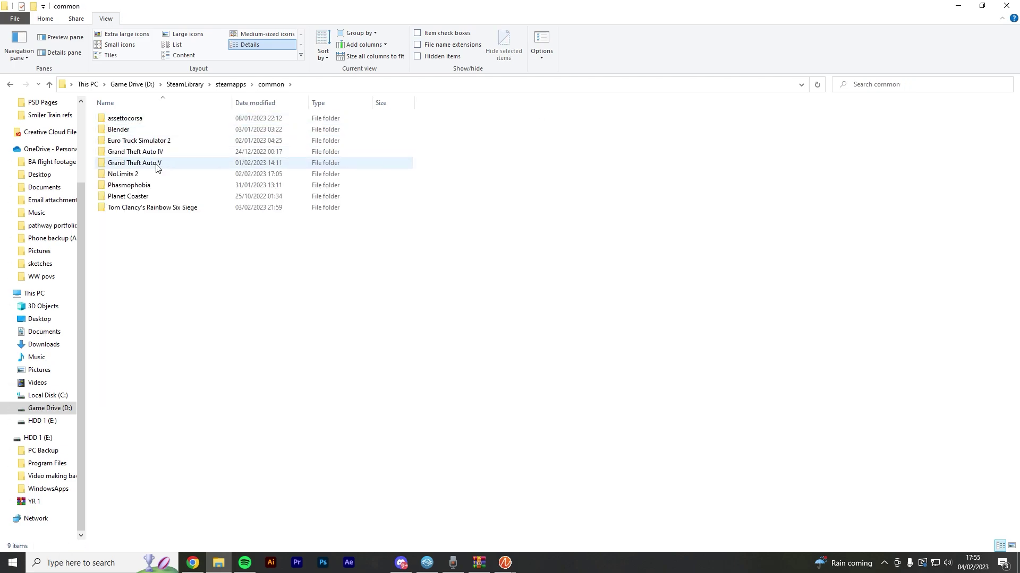
click(143, 198)
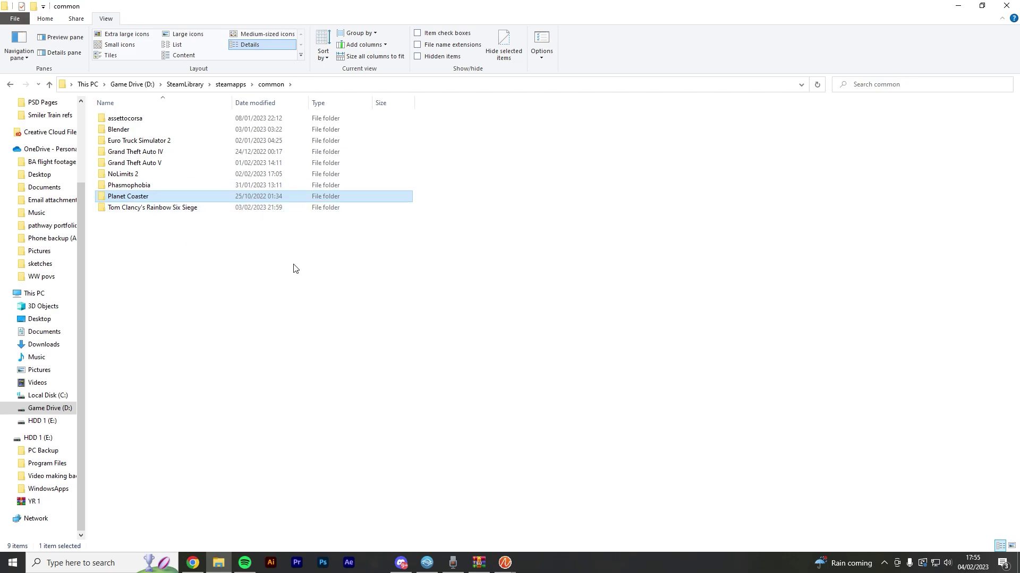
double_click(148, 200)
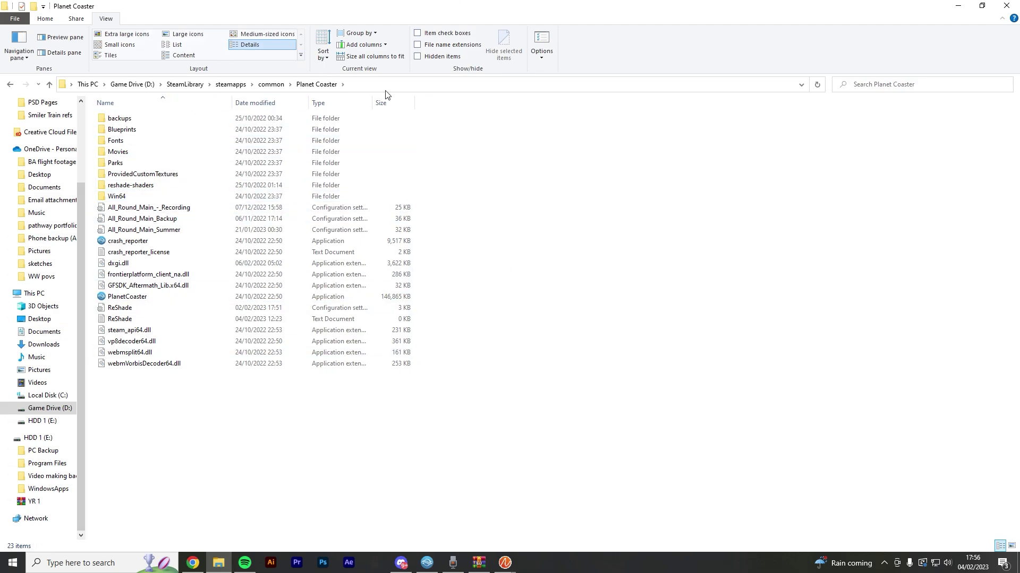
Step: Install Realism_Overhaul_V3.pcm through Install new mod, then minimize the console window
click(15, 86)
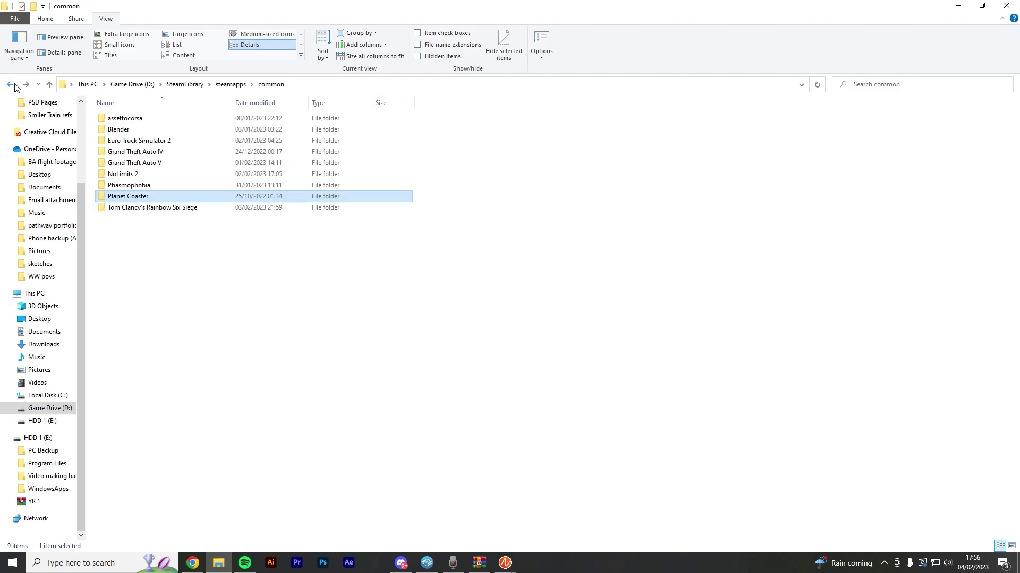
mouse_move(505, 563)
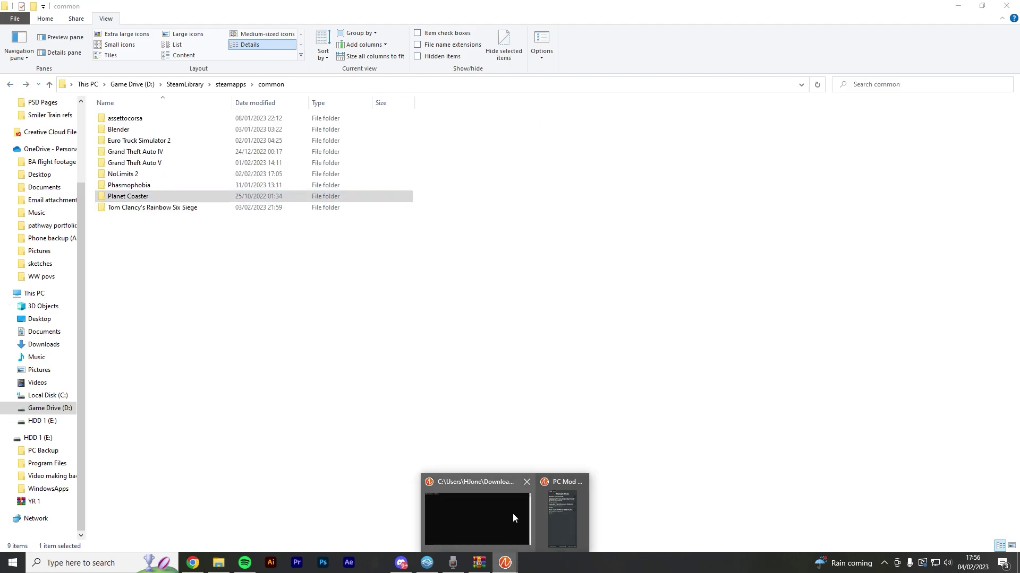
click(557, 503)
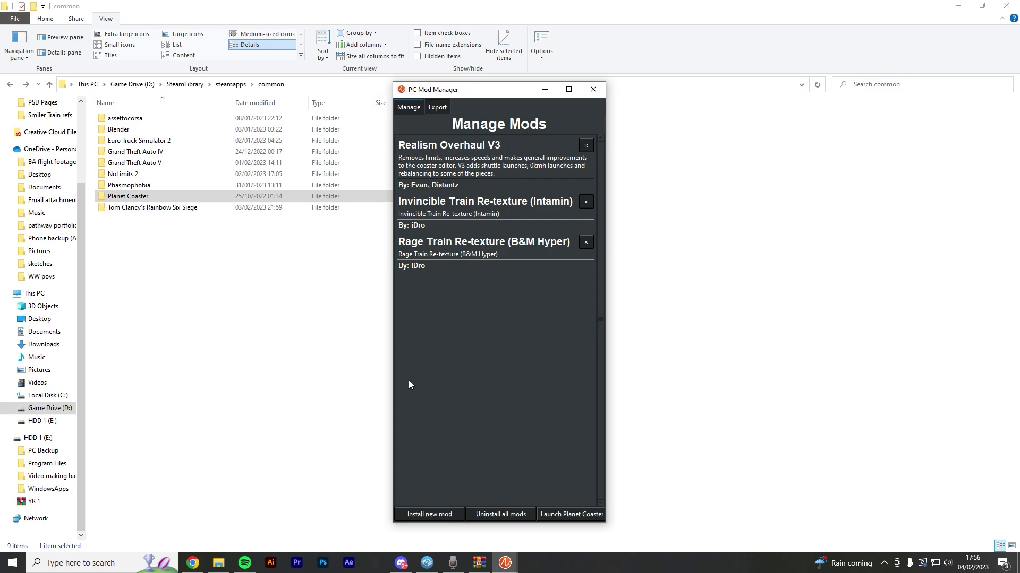
click(440, 515)
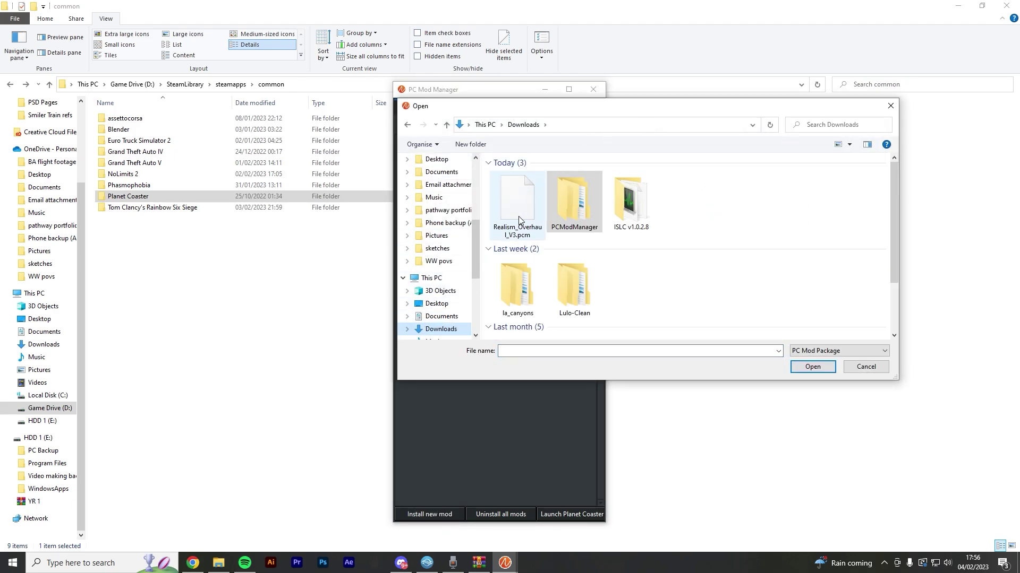
click(519, 219)
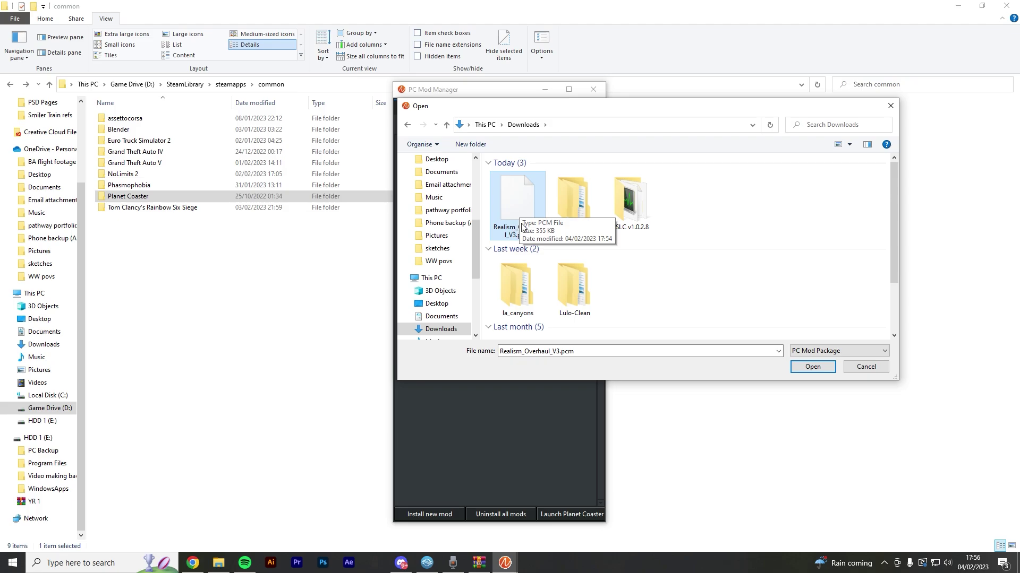
double_click(523, 225)
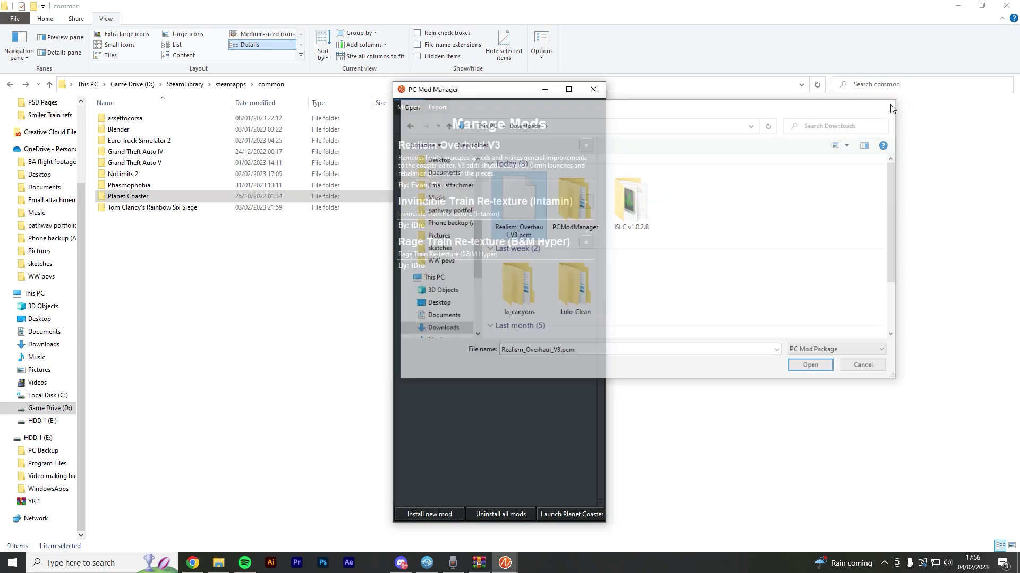
mouse_move(509, 560)
click(485, 505)
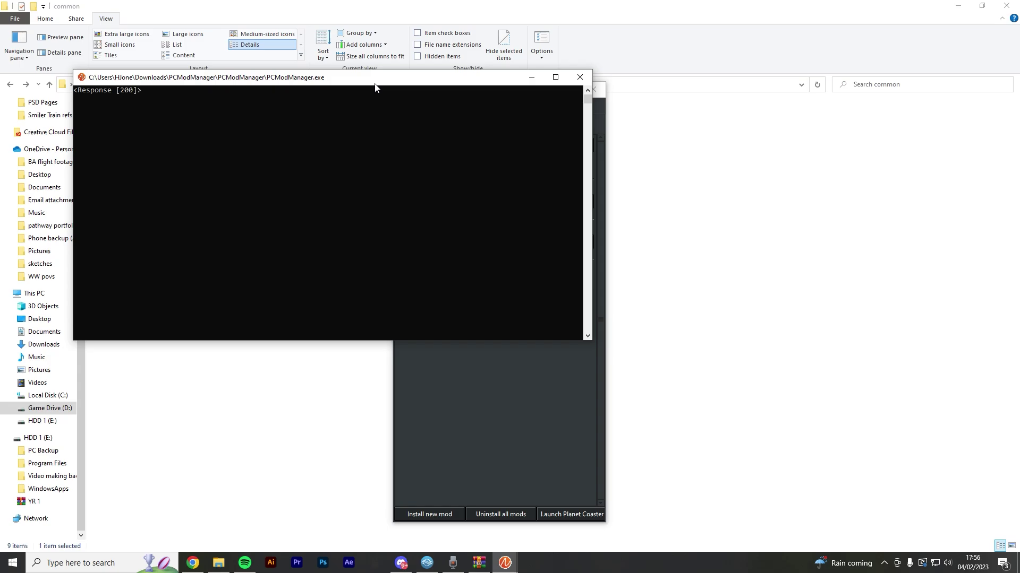
click(531, 77)
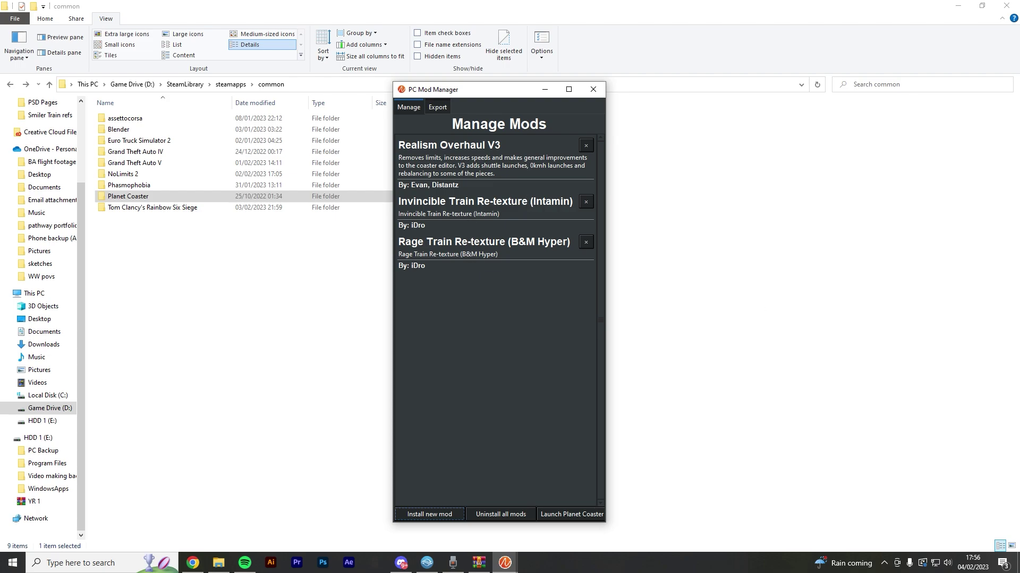
Step: Preview the train re-texture image, then download Rage_Train_Re-texture_BM_Hyper.pcm from #mod-releases
click(402, 564)
scroll(426, 403, down, 5)
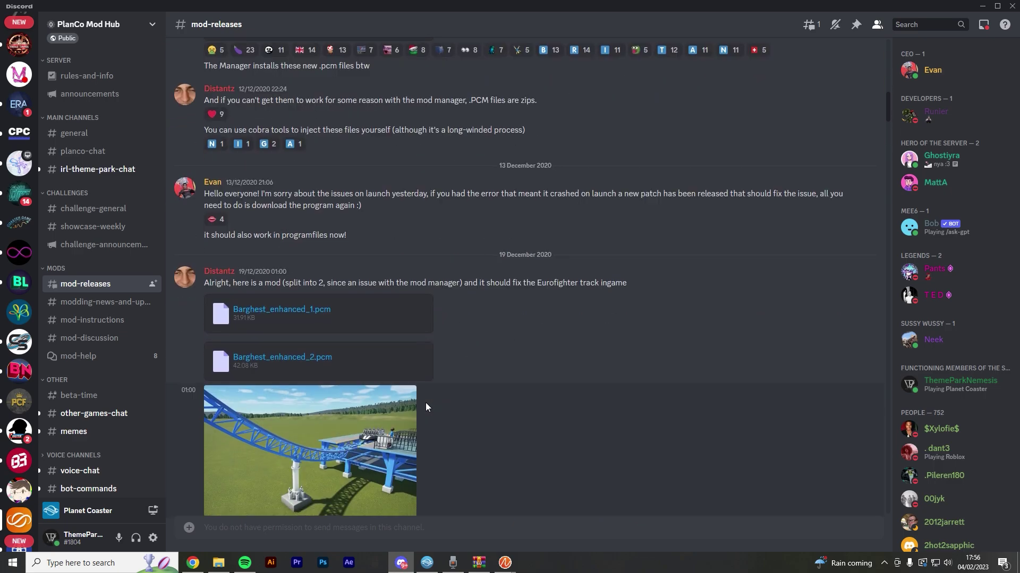
scroll(425, 403, down, 5)
click(433, 369)
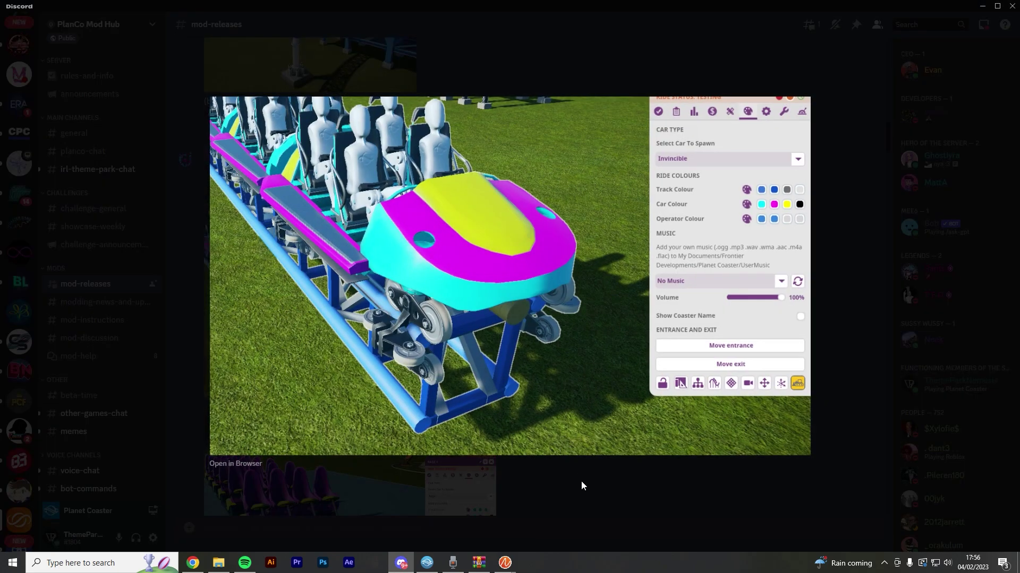
click(580, 484)
scroll(414, 409, down, 1)
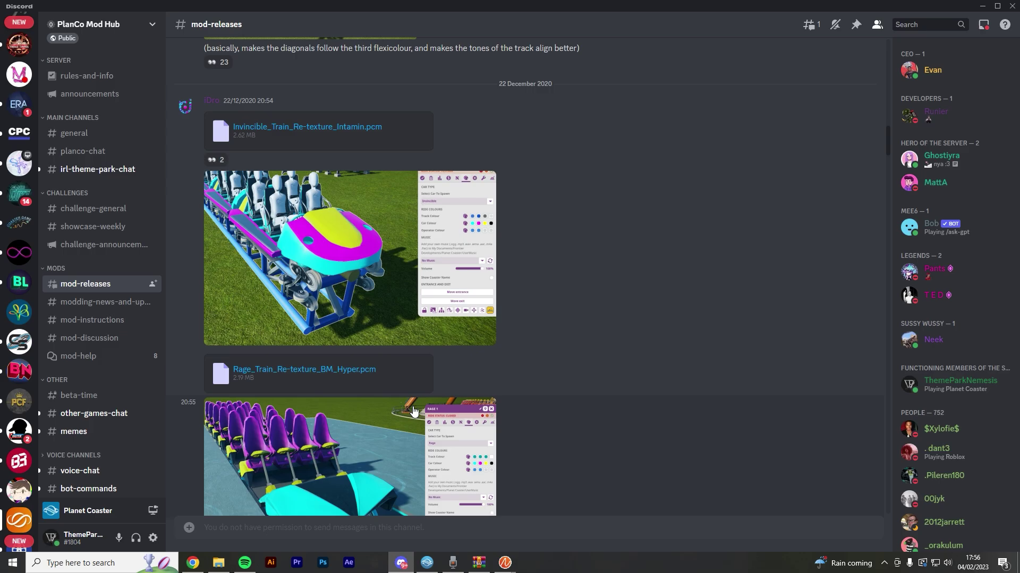
click(360, 371)
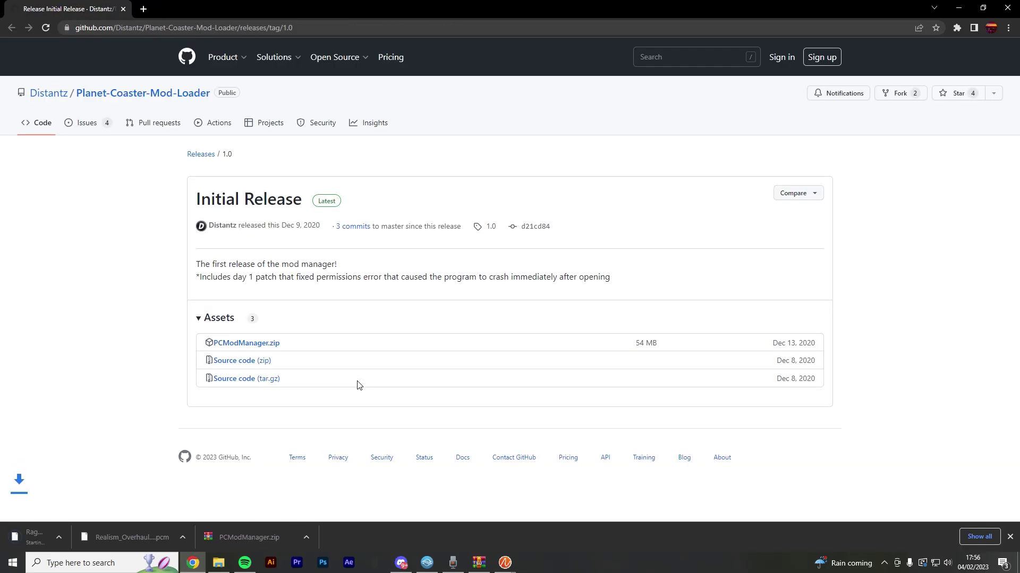
Step: Select Rage_Train_Re-texture_BM_Hyper.pcm from Downloads in Install new mod, then close the picker
mouse_move(505, 562)
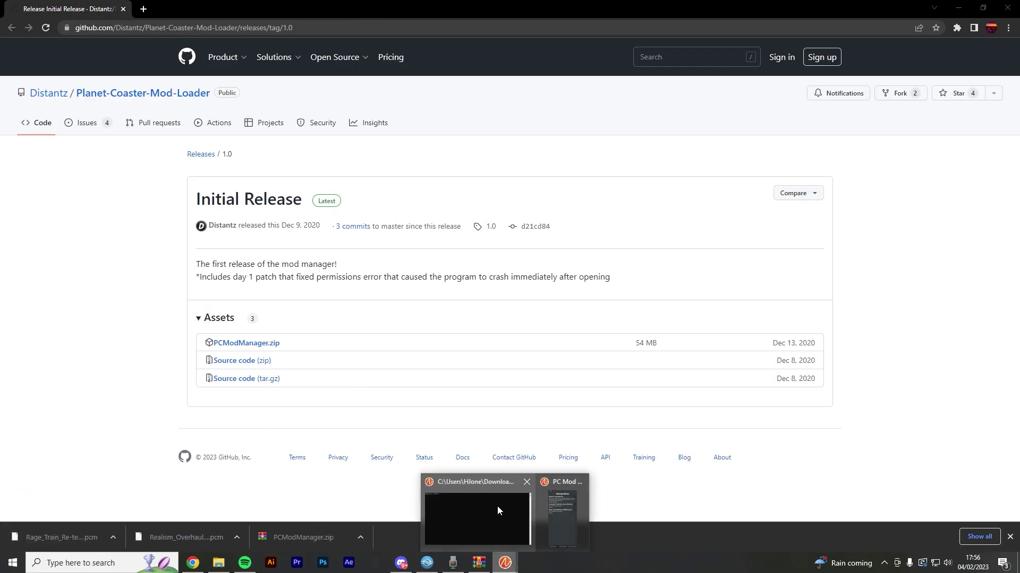
click(563, 507)
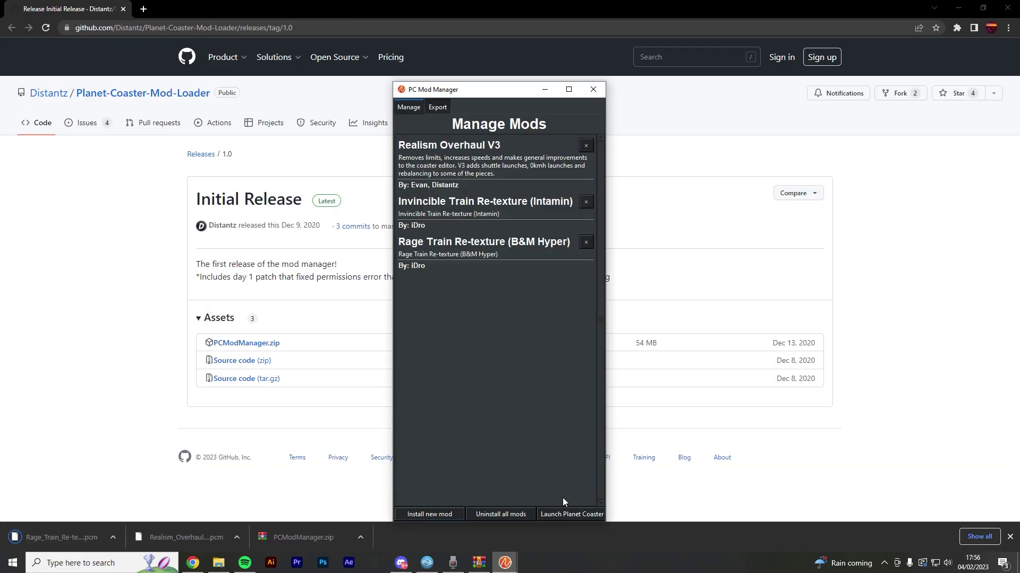
click(431, 514)
click(440, 291)
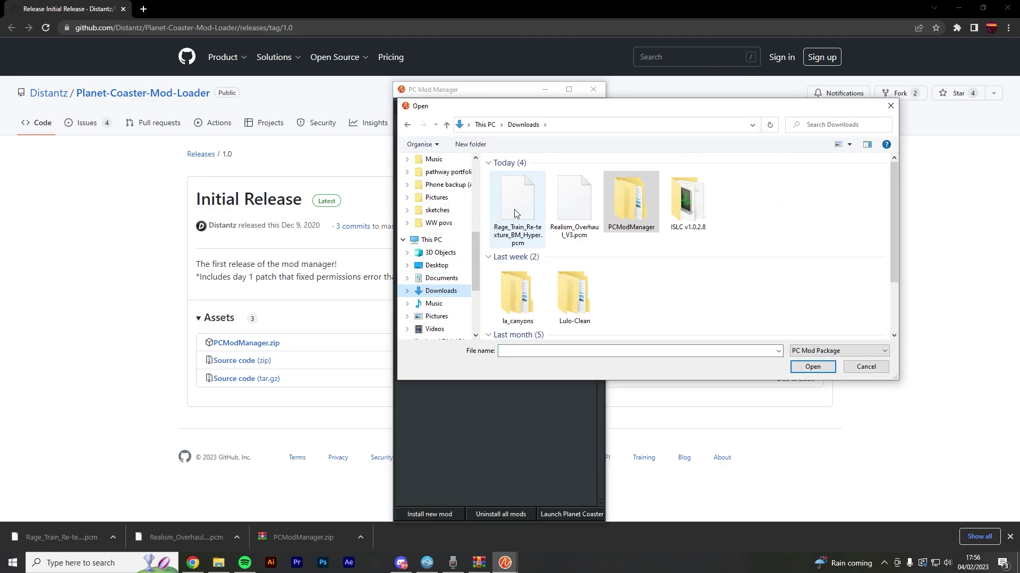
click(514, 213)
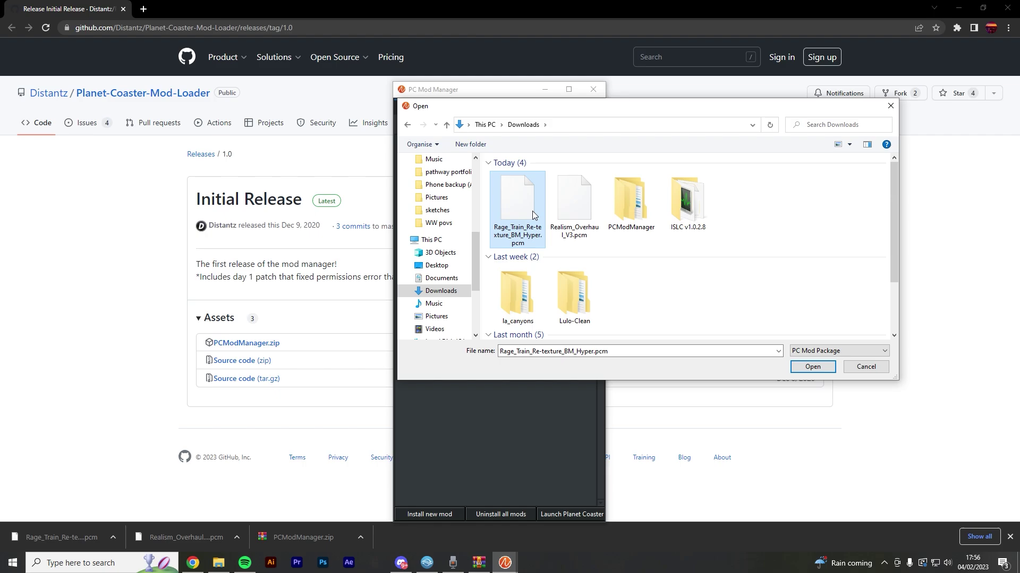
click(890, 105)
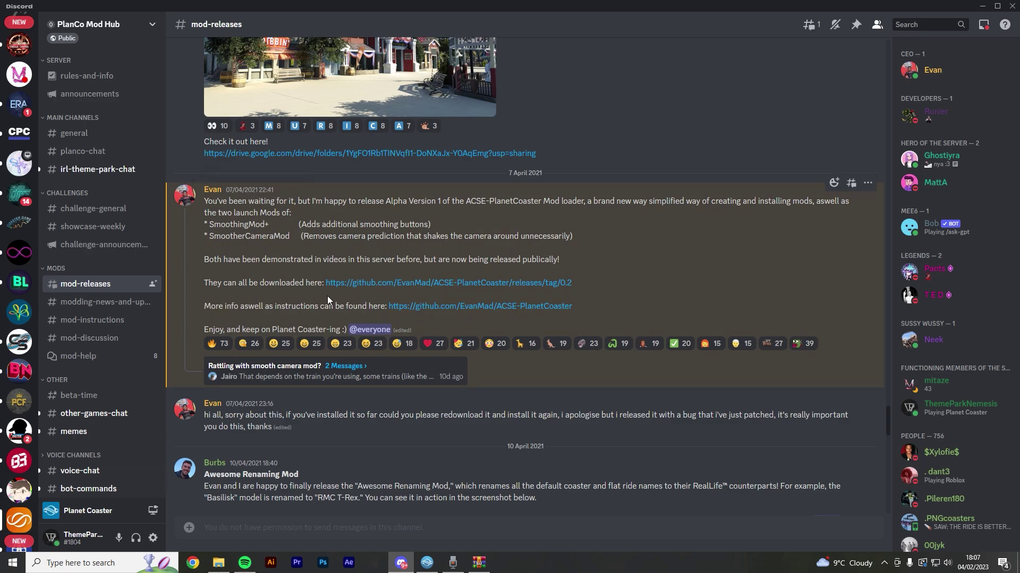
Step: Download the ACSE-PlanetCoaster-0.2 source zip and extract it into Downloads with WinRAR
click(469, 284)
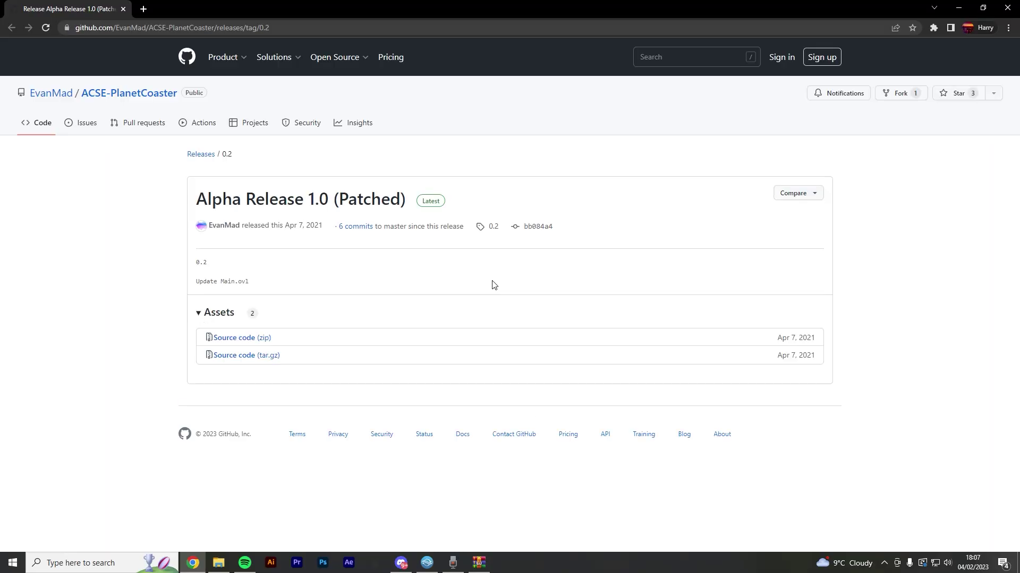
click(250, 340)
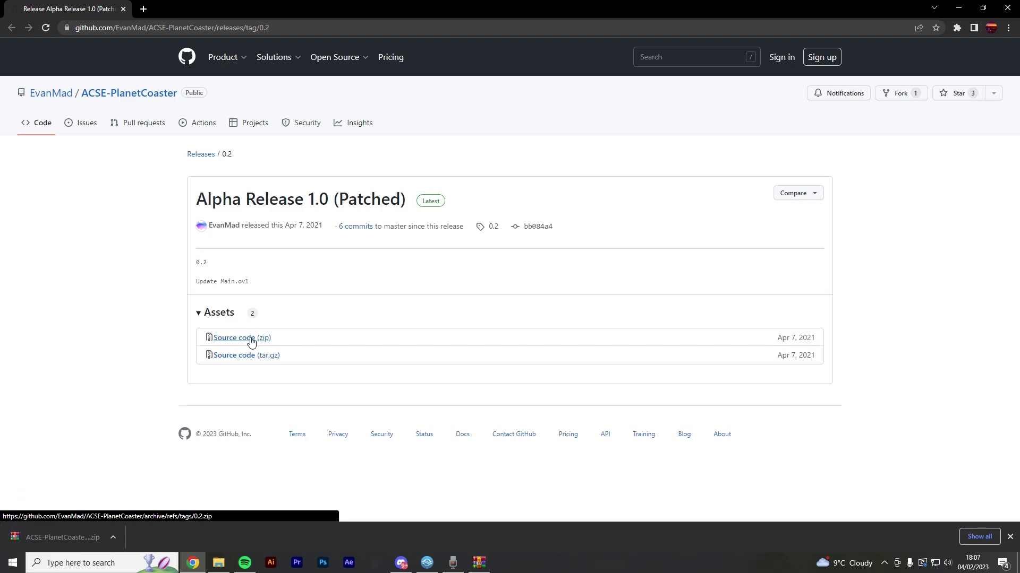
click(59, 537)
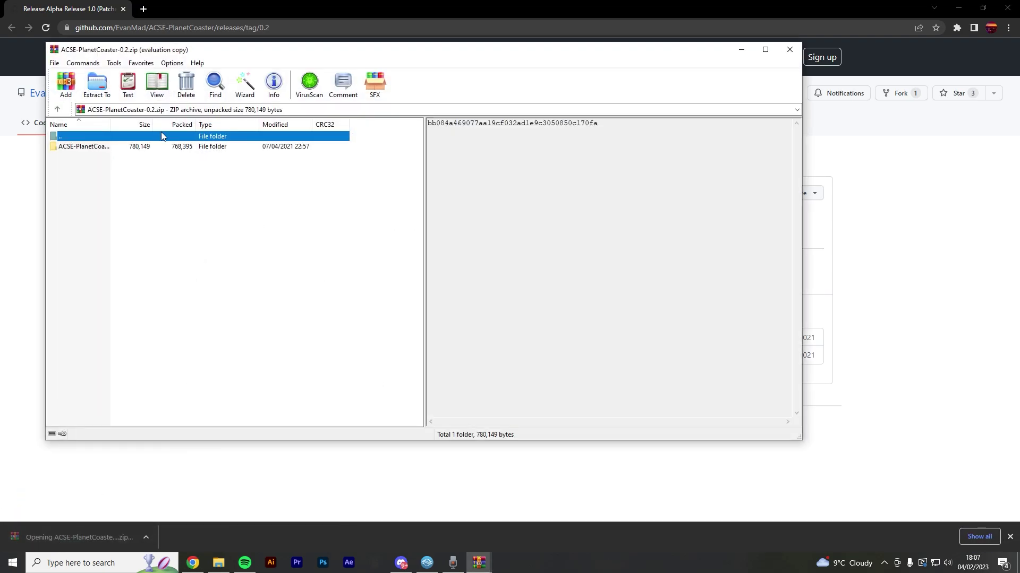
click(98, 87)
click(467, 356)
click(505, 203)
click(218, 563)
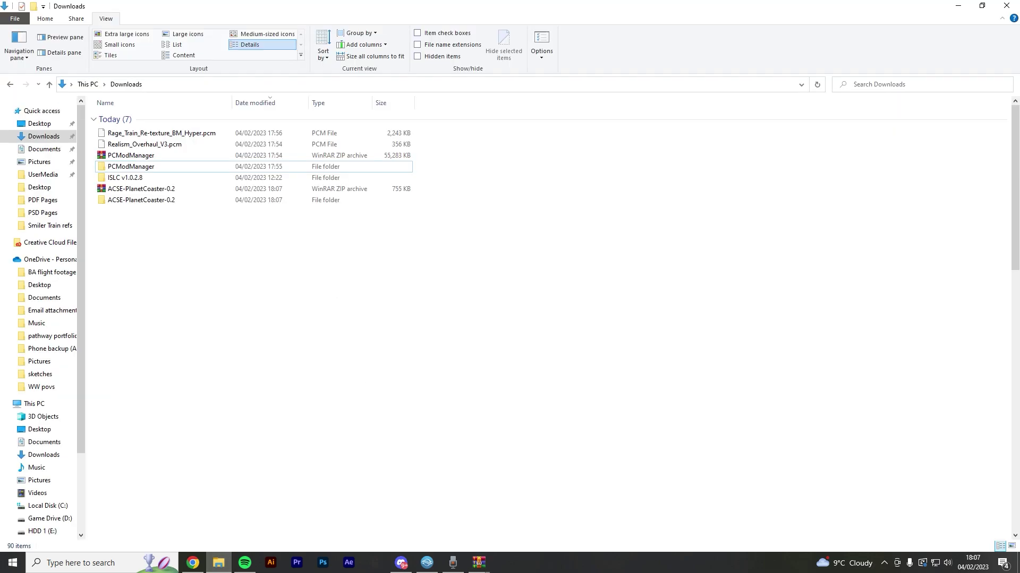
Step: Copy the ACSE folder from inside the extracted ACSE-PlanetCoaster-0.2 download
double_click(159, 200)
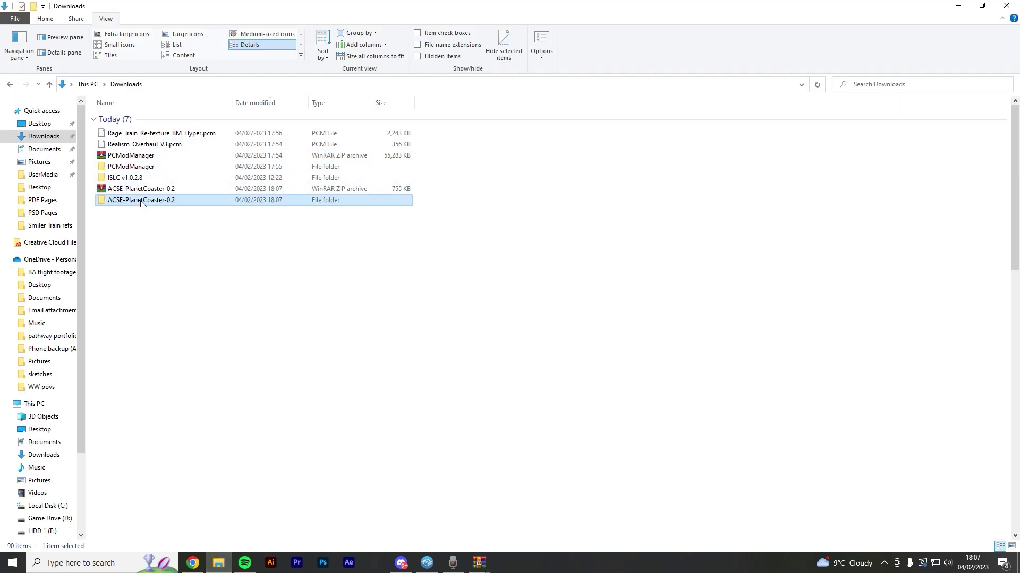
click(167, 118)
double_click(167, 118)
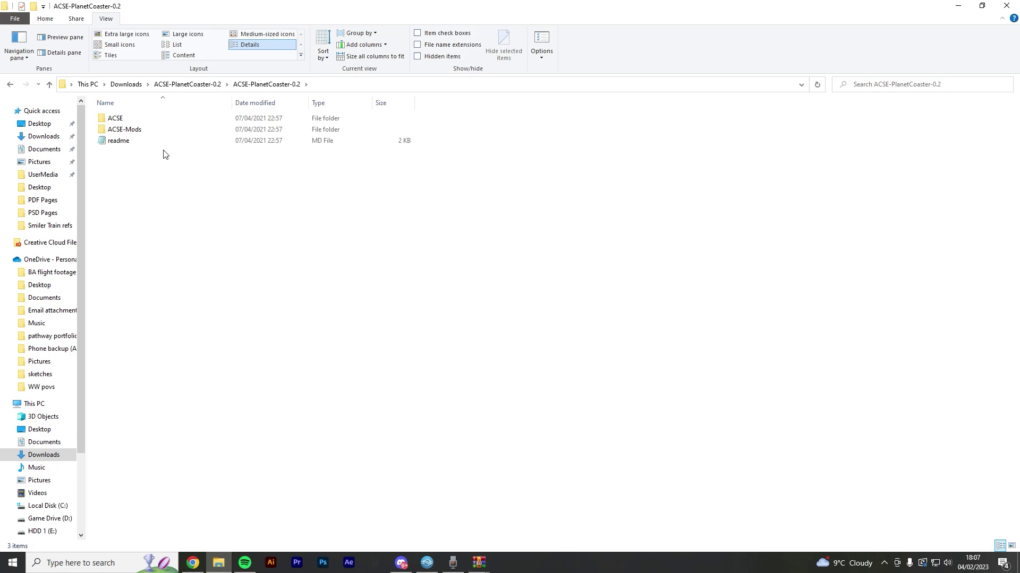
click(167, 119)
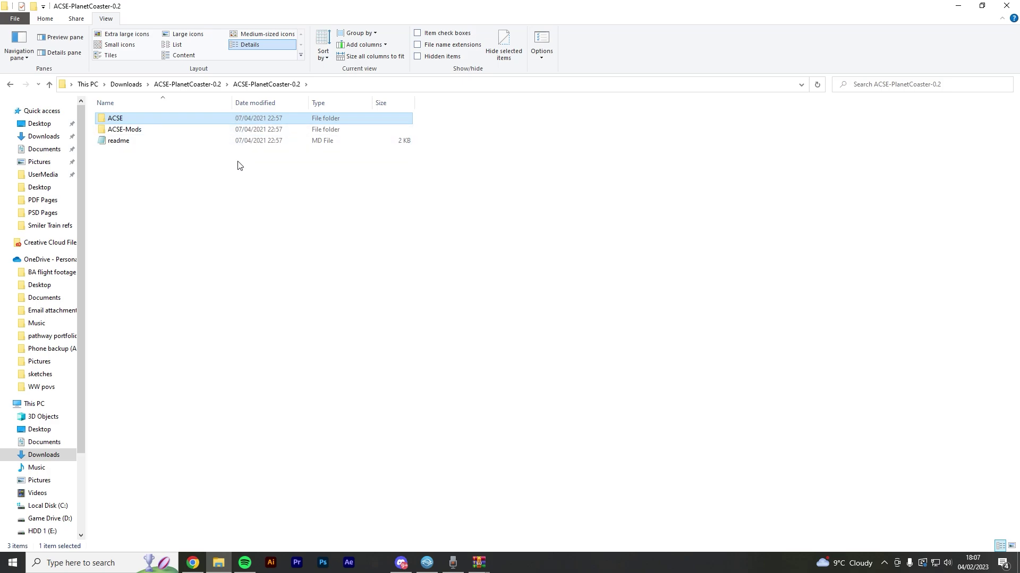
right_click(154, 117)
click(196, 317)
Step: Browse to D:\SteamLibrary\steamapps\common\Planet Coaster\Win64\ovldata and bring up its context menu
scroll(42, 372, down, 2)
click(50, 460)
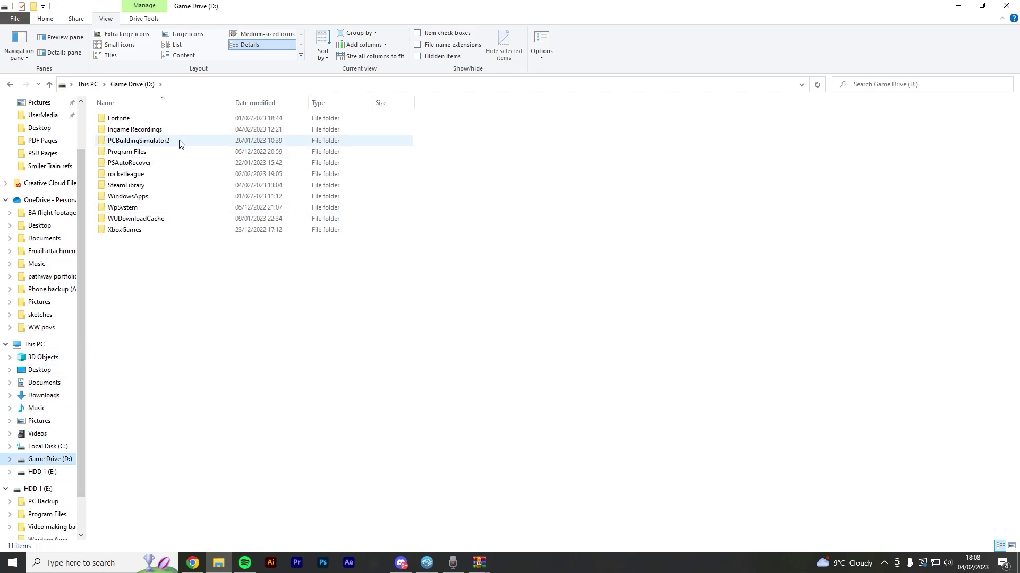
double_click(158, 186)
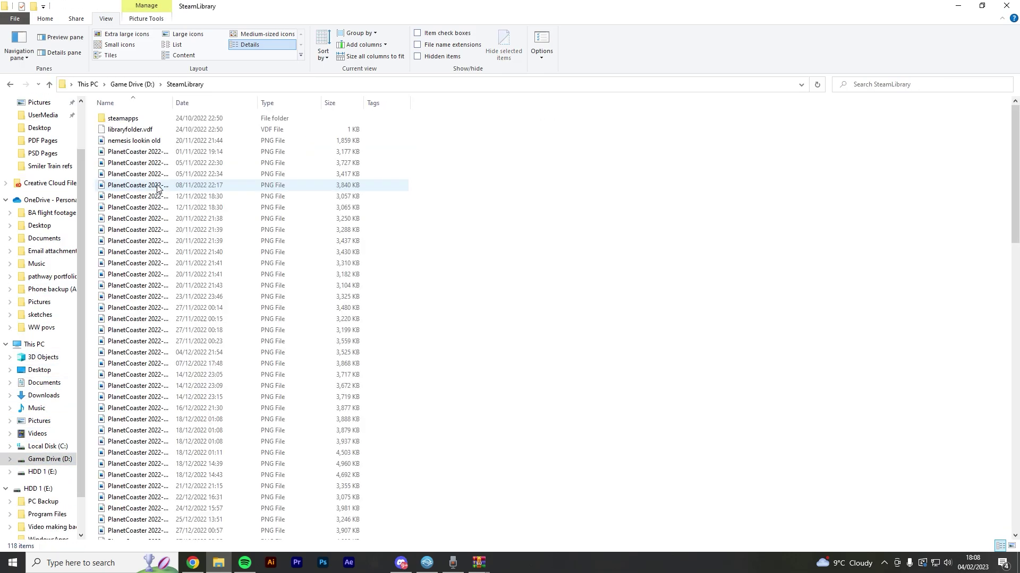
double_click(154, 120)
double_click(154, 120)
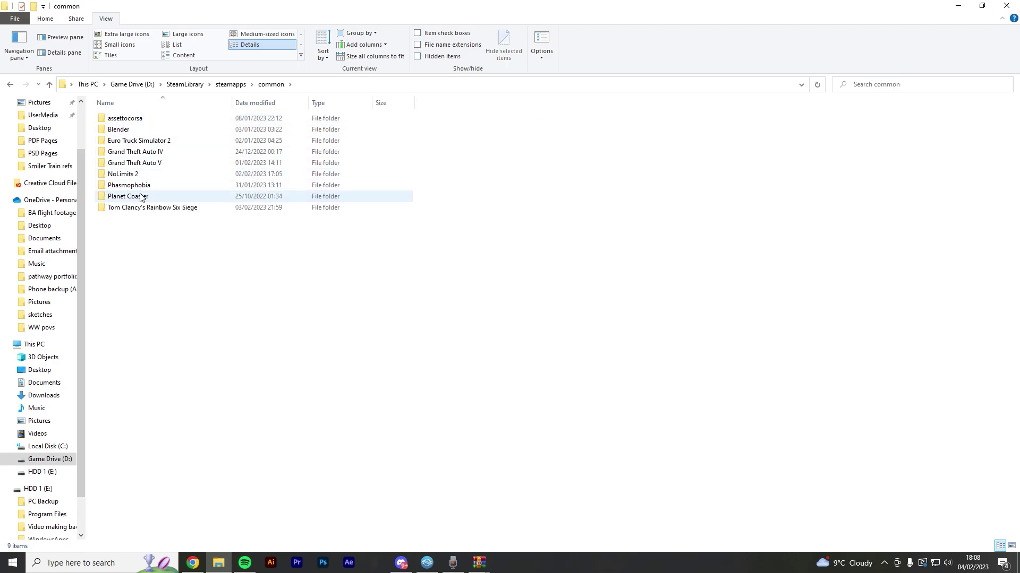
double_click(140, 197)
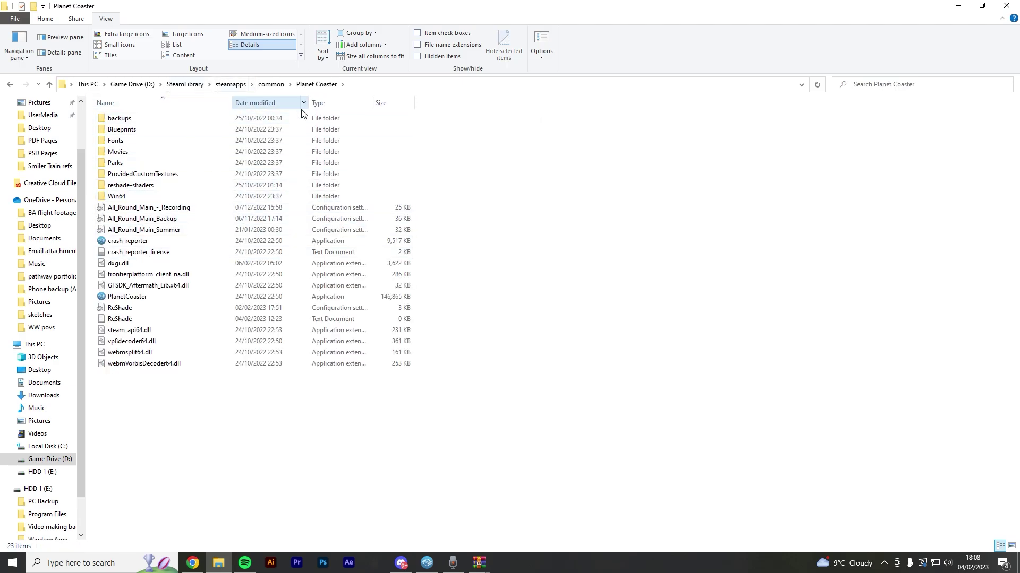
click(154, 196)
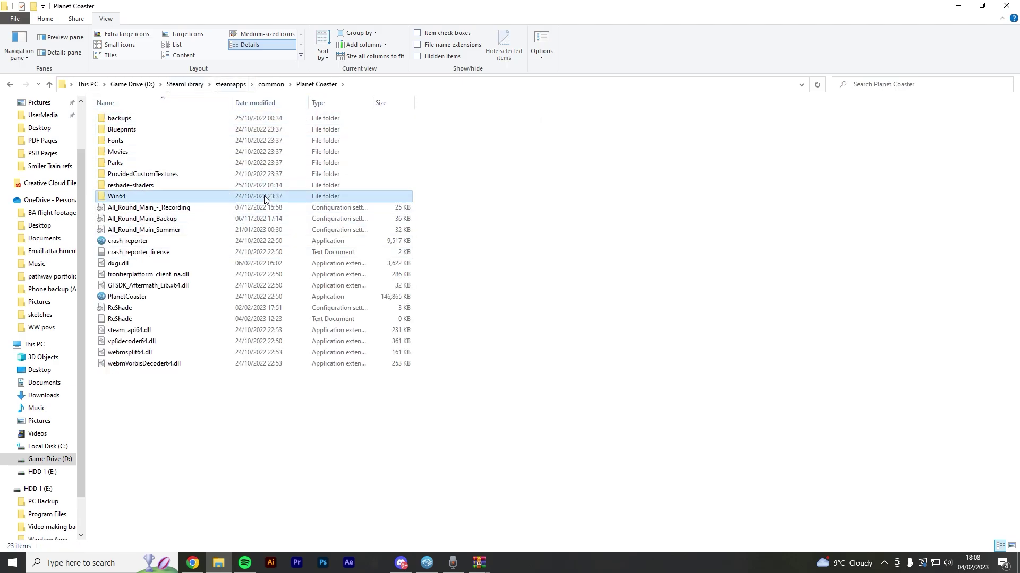
double_click(153, 197)
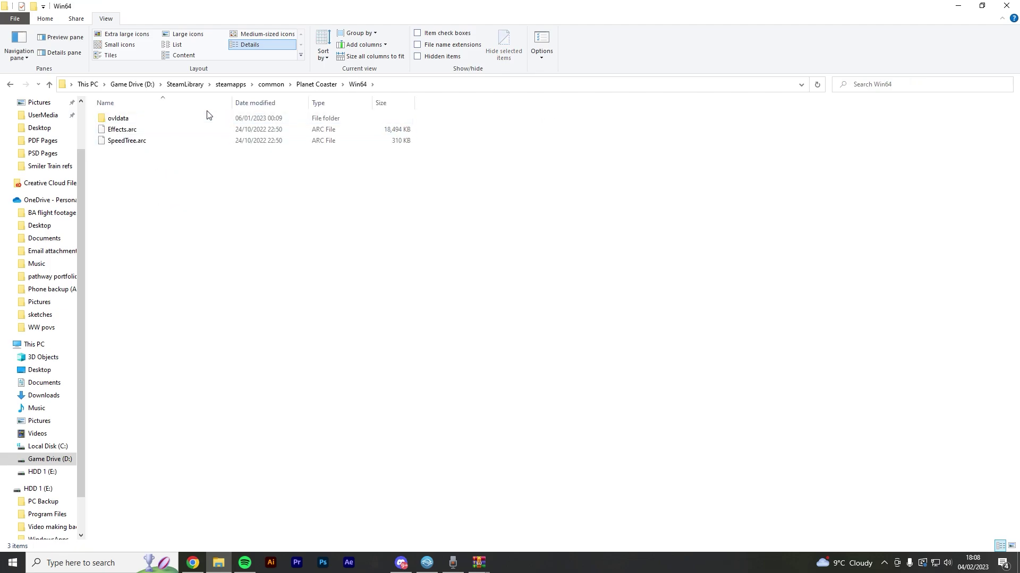
double_click(174, 122)
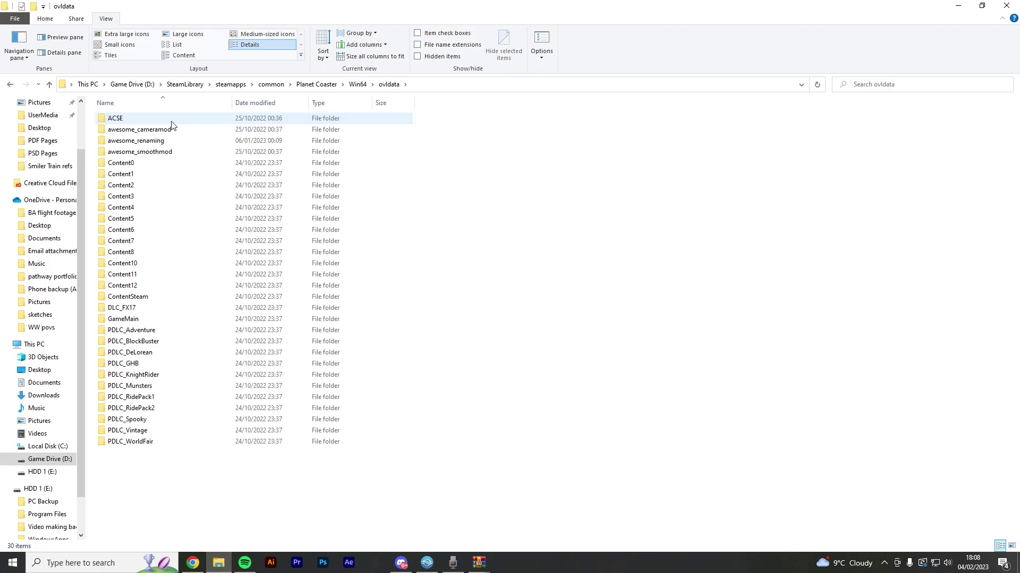
right_click(477, 178)
click(319, 85)
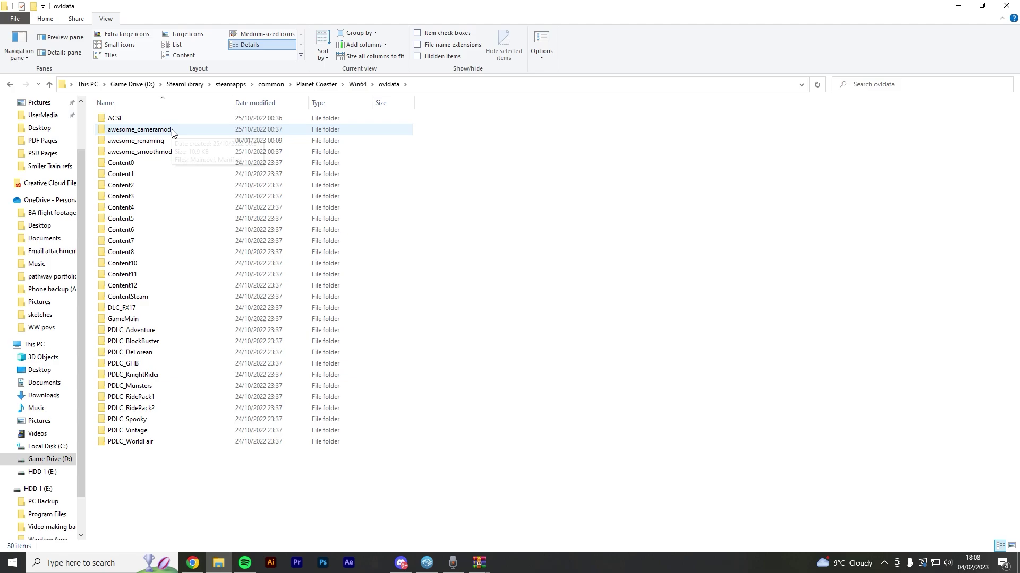
mouse_move(172, 133)
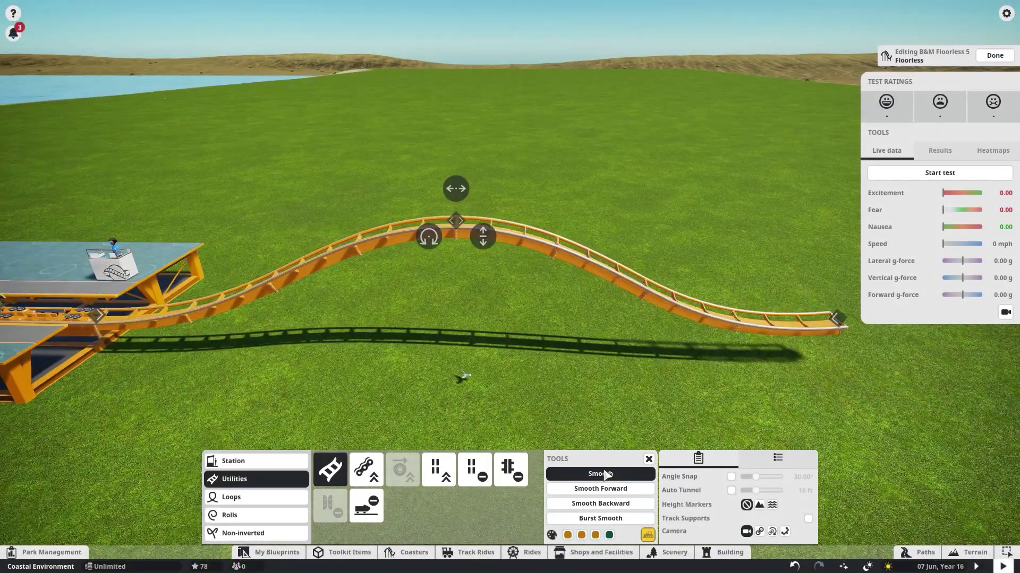
Step: Smooth the floorless coaster's hill forward and backward from its crest node, then pick the B&M Inverted blueprint
click(600, 474)
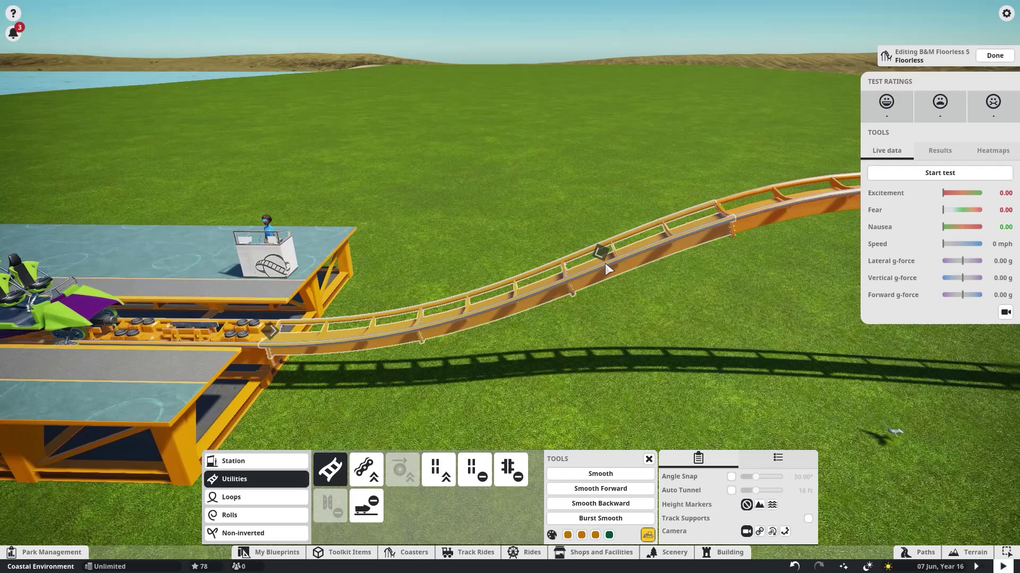
click(605, 262)
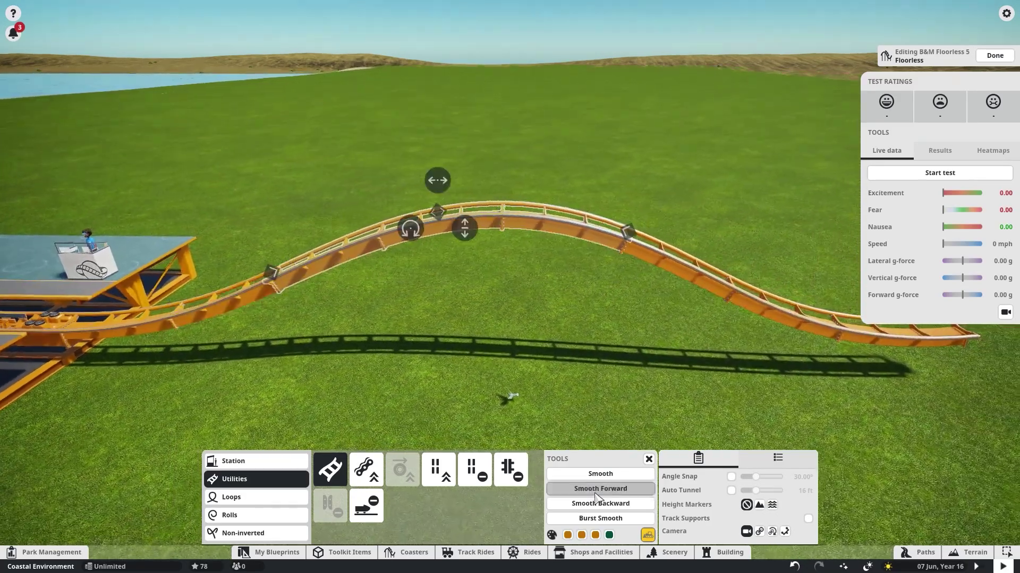
click(596, 494)
click(596, 494)
click(596, 503)
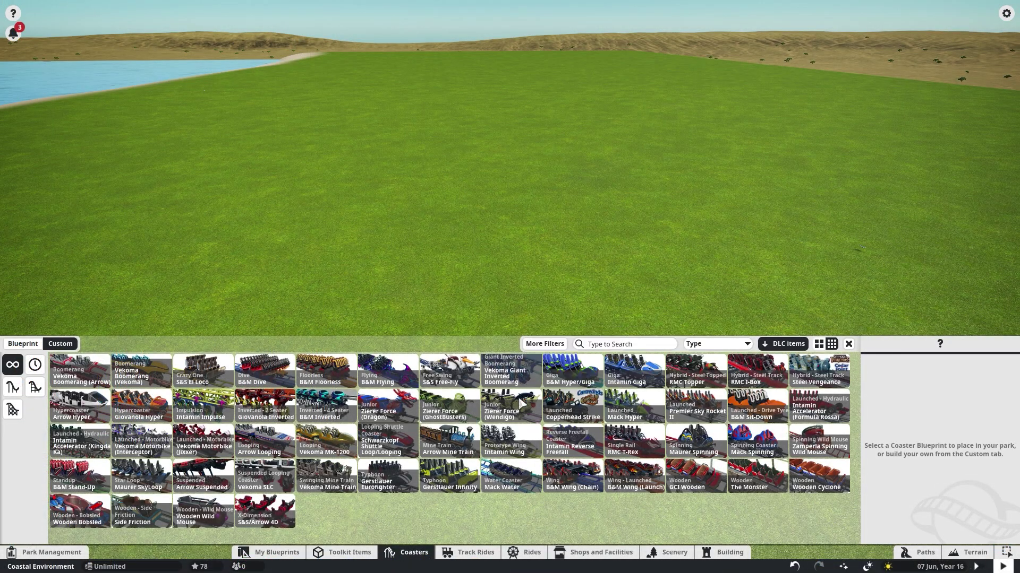
click(320, 406)
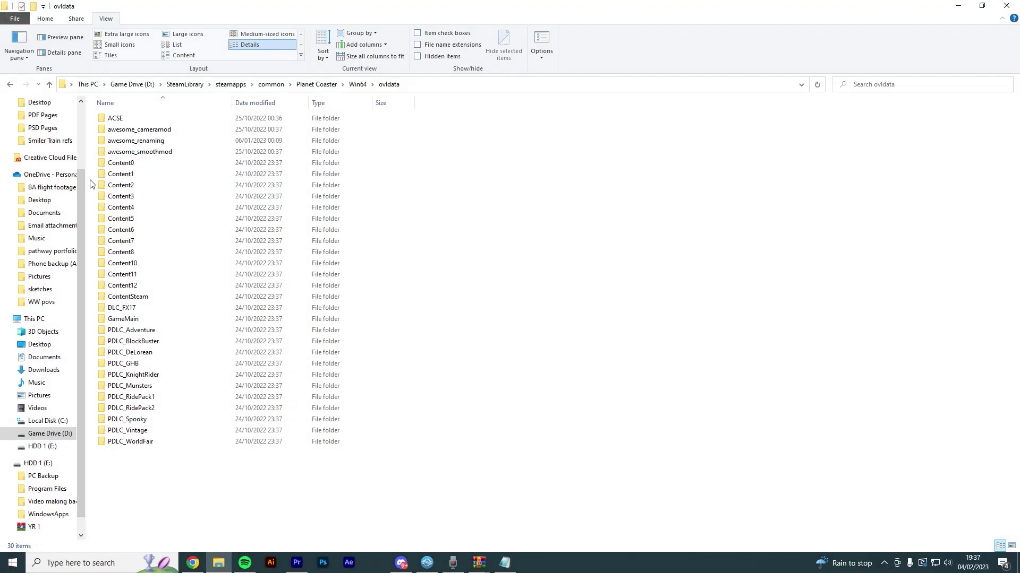
scroll(75, 205, up, 3)
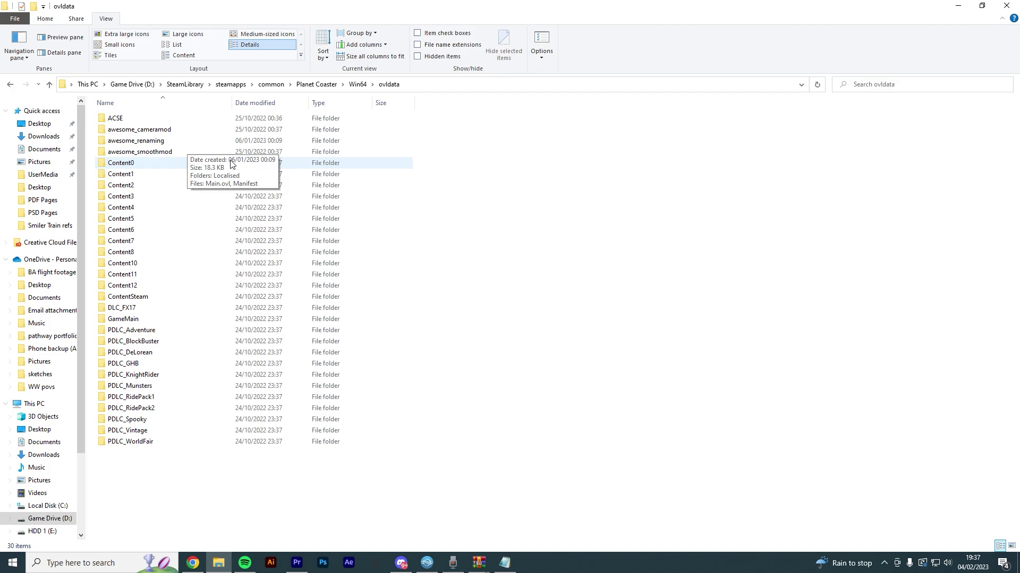
click(41, 136)
click(137, 183)
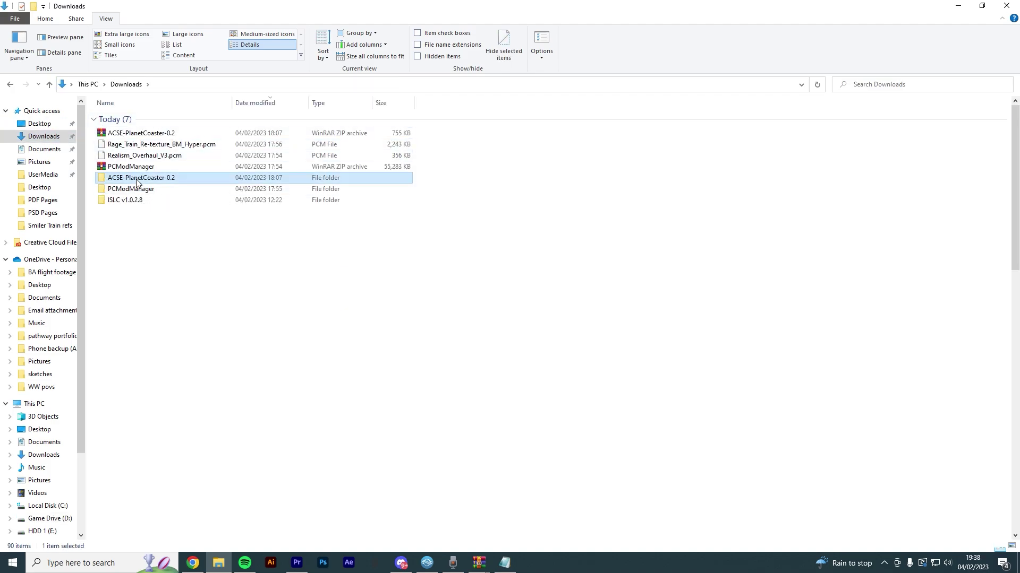
double_click(137, 182)
double_click(137, 118)
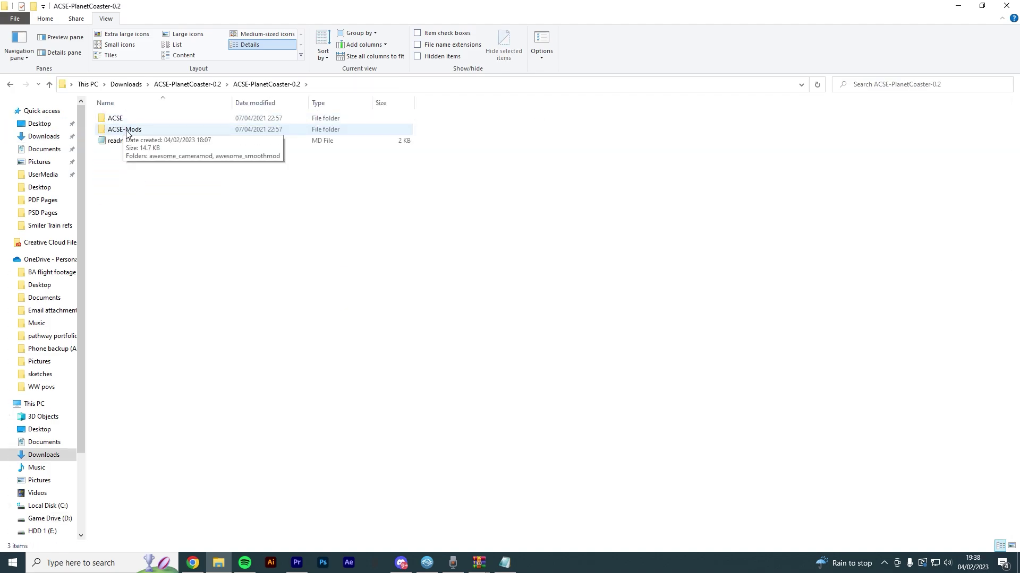
double_click(113, 131)
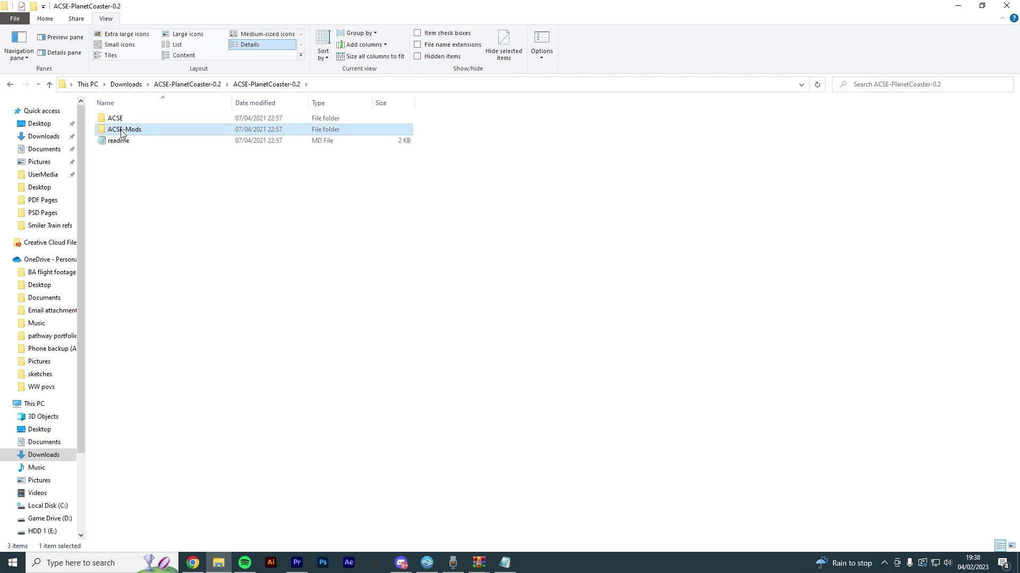
drag(127, 177, 153, 119)
right_click(152, 119)
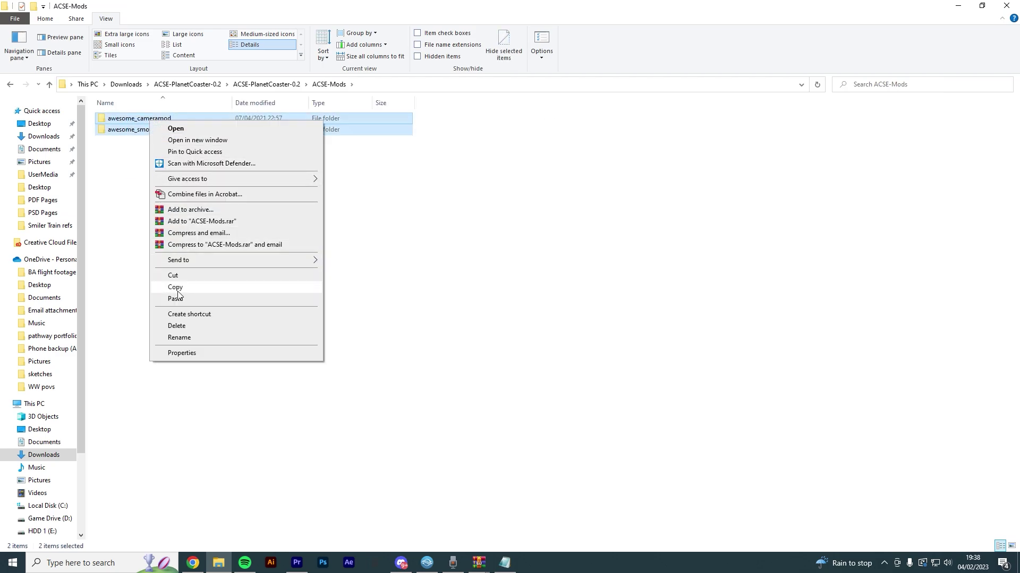
key(Escape)
click(11, 85)
click(11, 85)
click(11, 85)
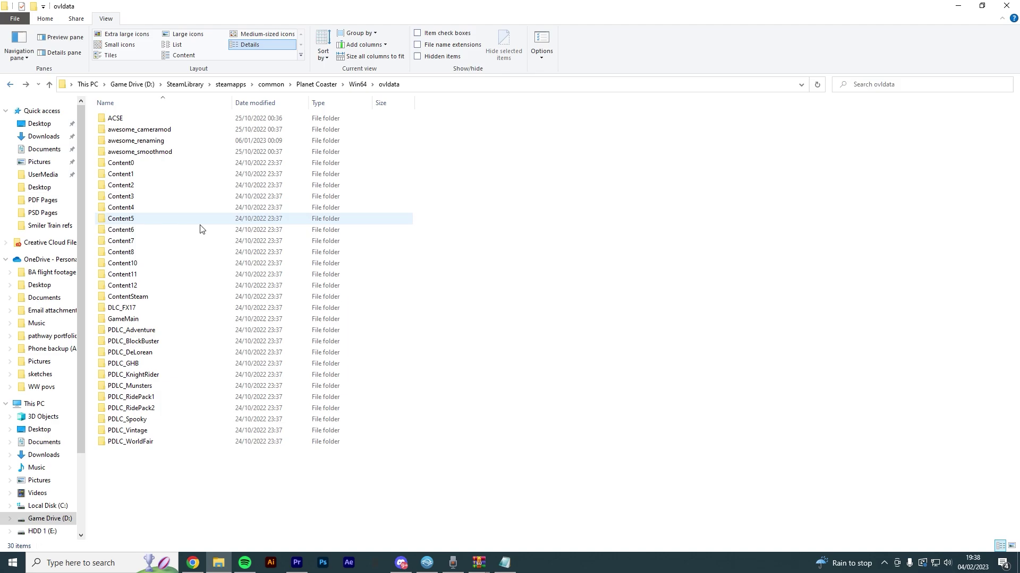
right_click(598, 170)
click(497, 128)
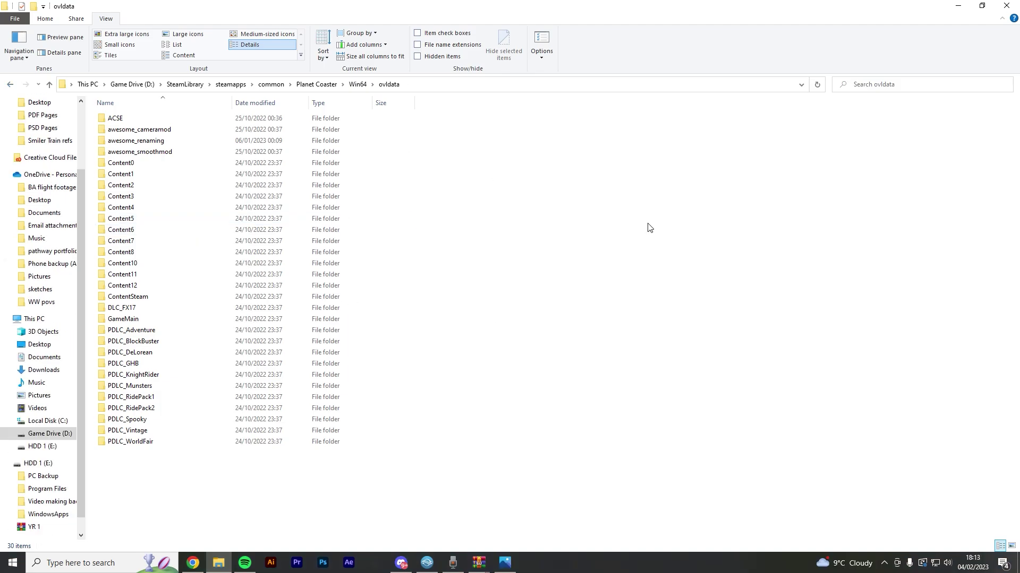
Step: Switch to Discord's mod-releases channel and highlight the NL2PC v1.2 release announcement
click(401, 563)
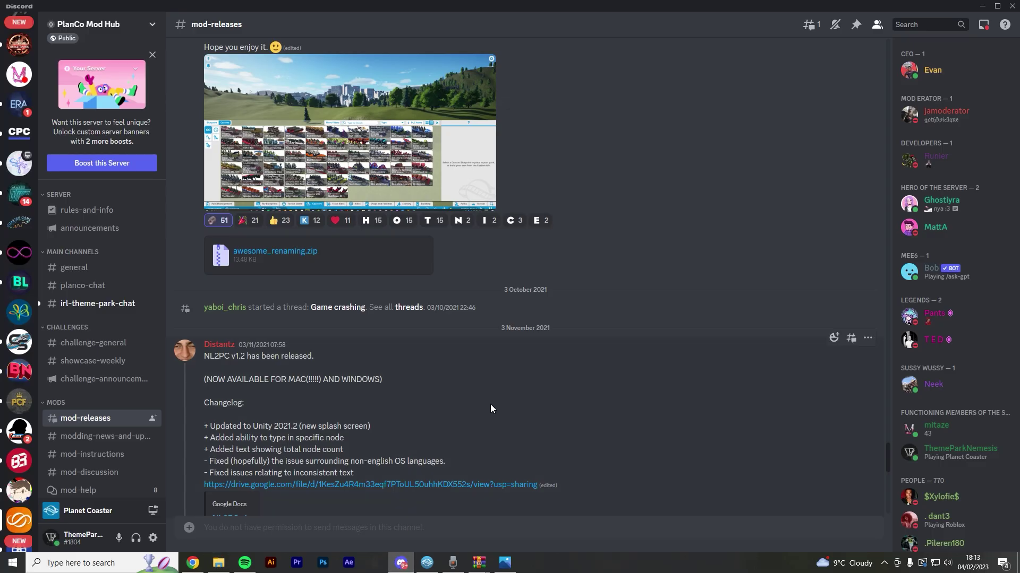
scroll(490, 408, down, 2)
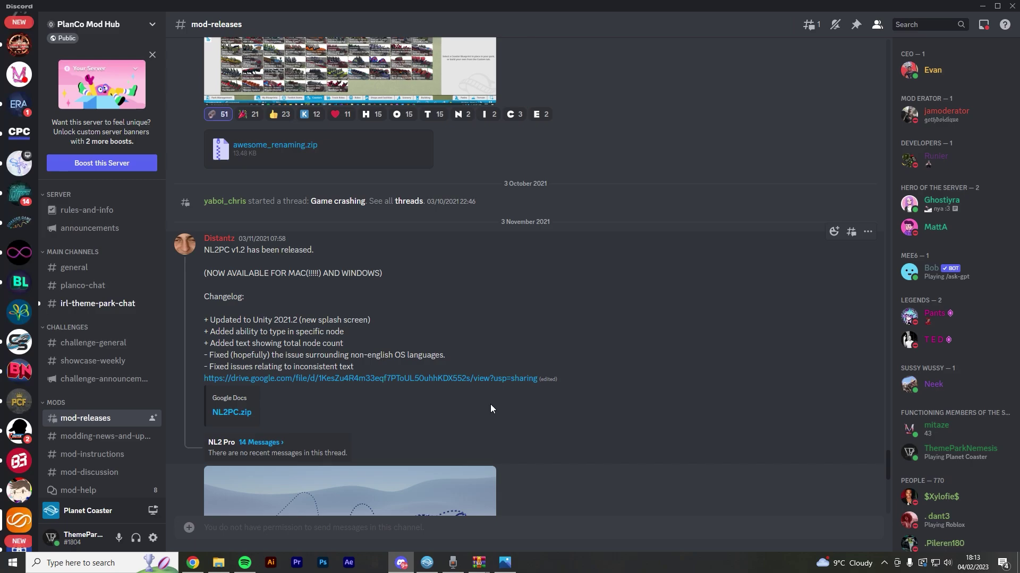
scroll(526, 240, down, 3)
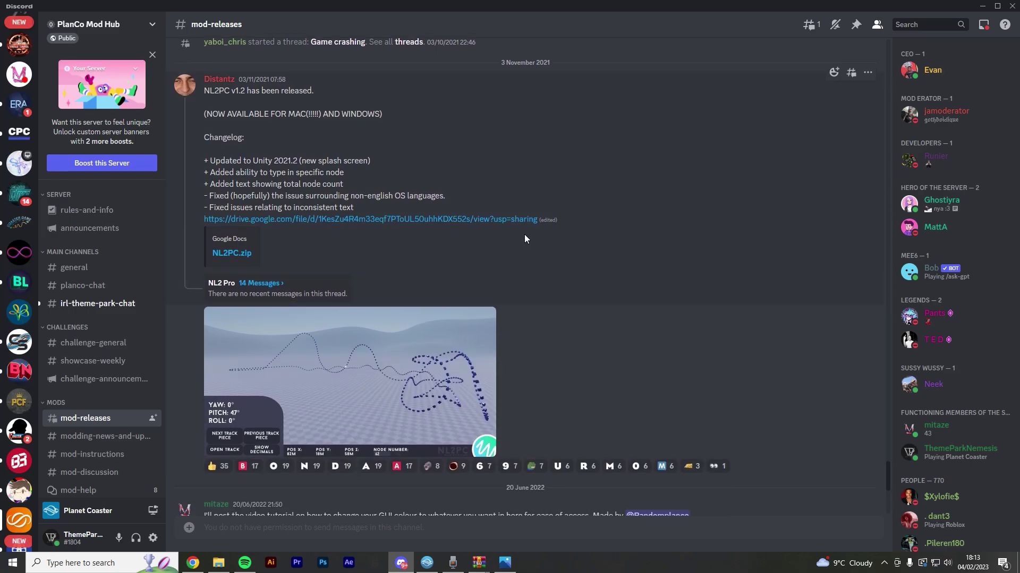
scroll(524, 234, down, 1)
scroll(524, 234, up, 1)
drag(210, 91, 318, 93)
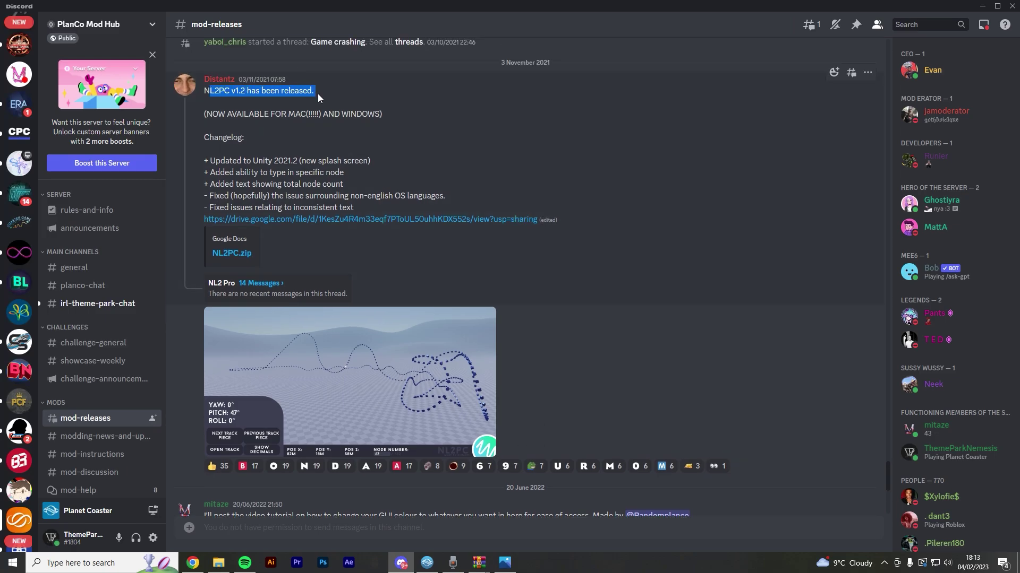
click(592, 156)
Step: Scroll the release posts and view the summertime preset example picture enlarged
scroll(595, 167, down, 2)
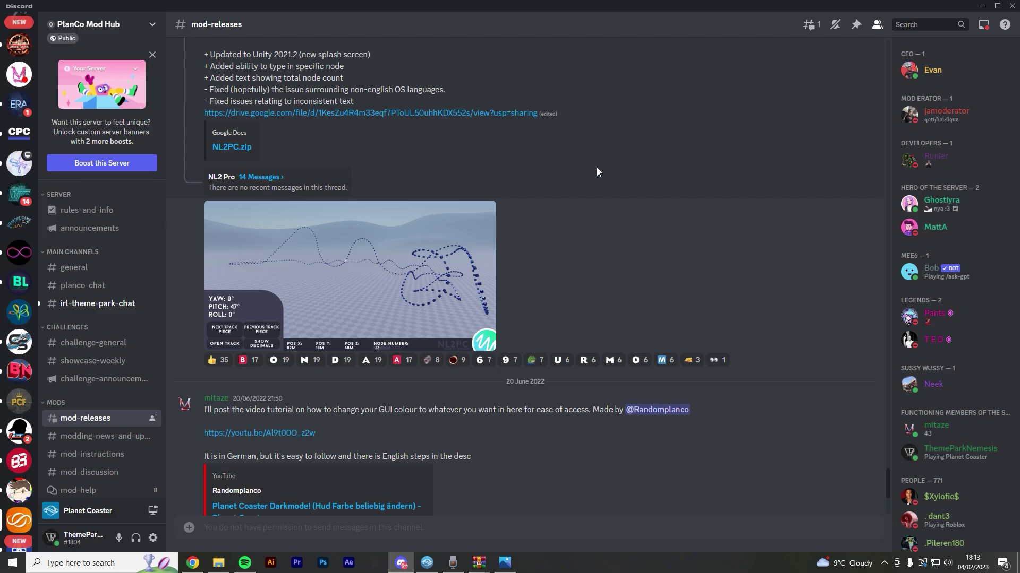
scroll(598, 167, down, 5)
scroll(584, 324, up, 7)
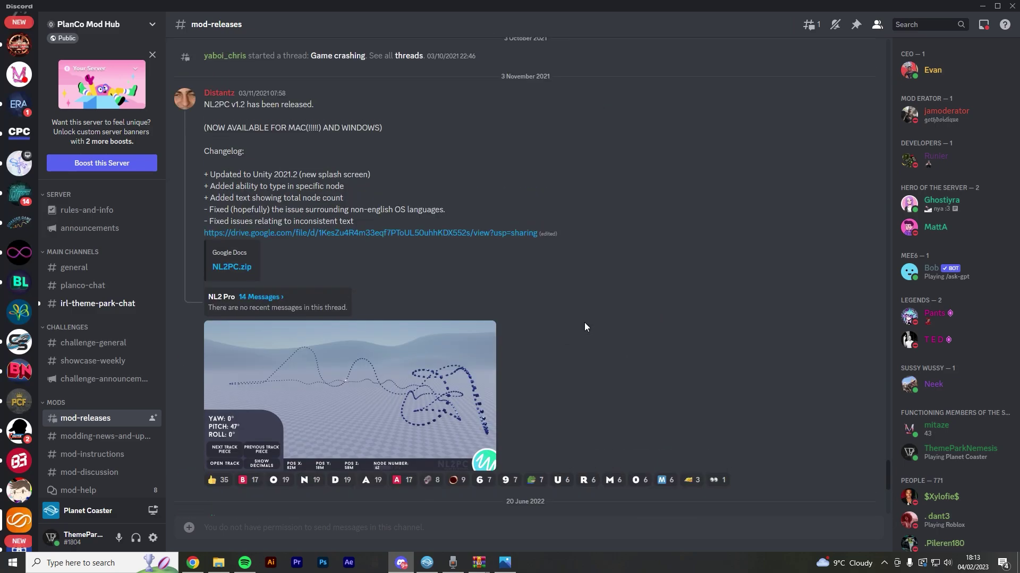
scroll(584, 323, up, 15)
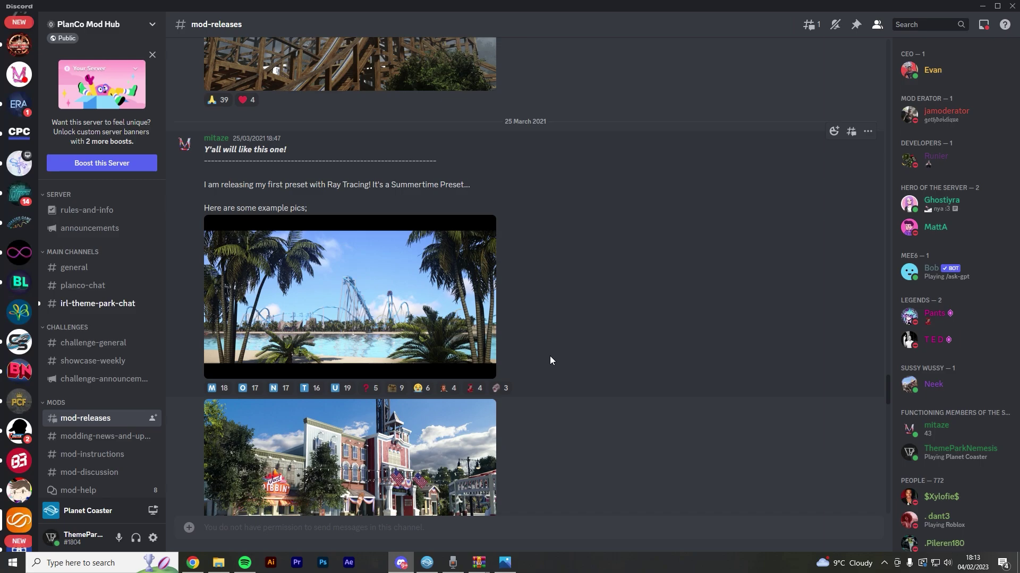
scroll(549, 360, down, 1)
click(428, 322)
click(554, 489)
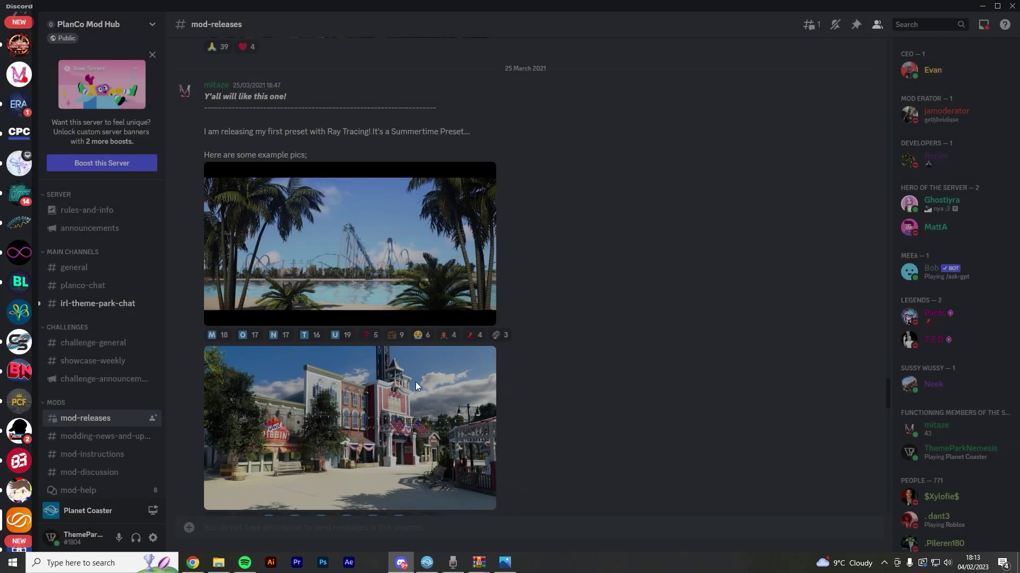
Step: Scroll back up through the older mod release posts
scroll(429, 233, up, 6)
scroll(429, 232, up, 6)
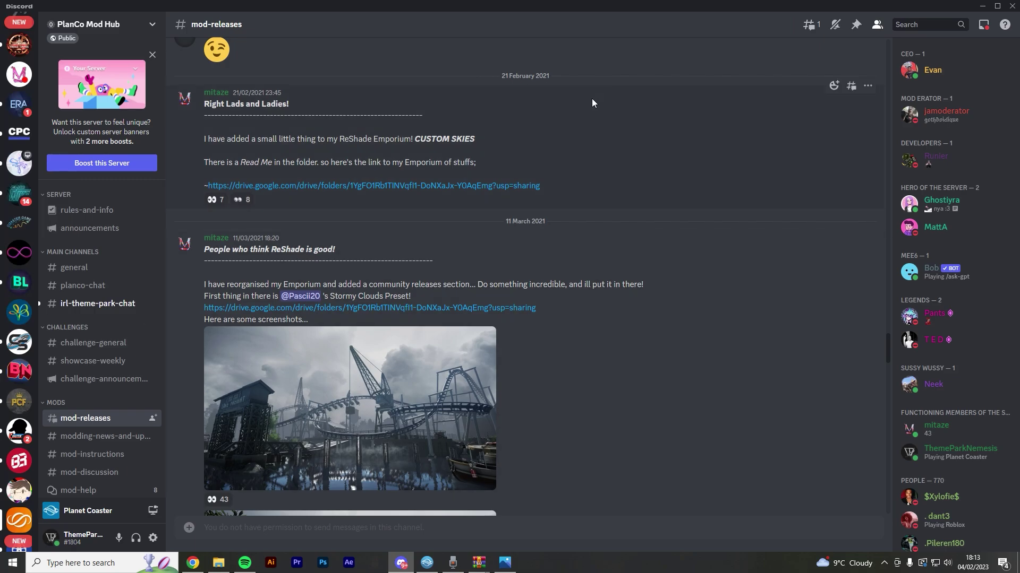
scroll(561, 148, down, 10)
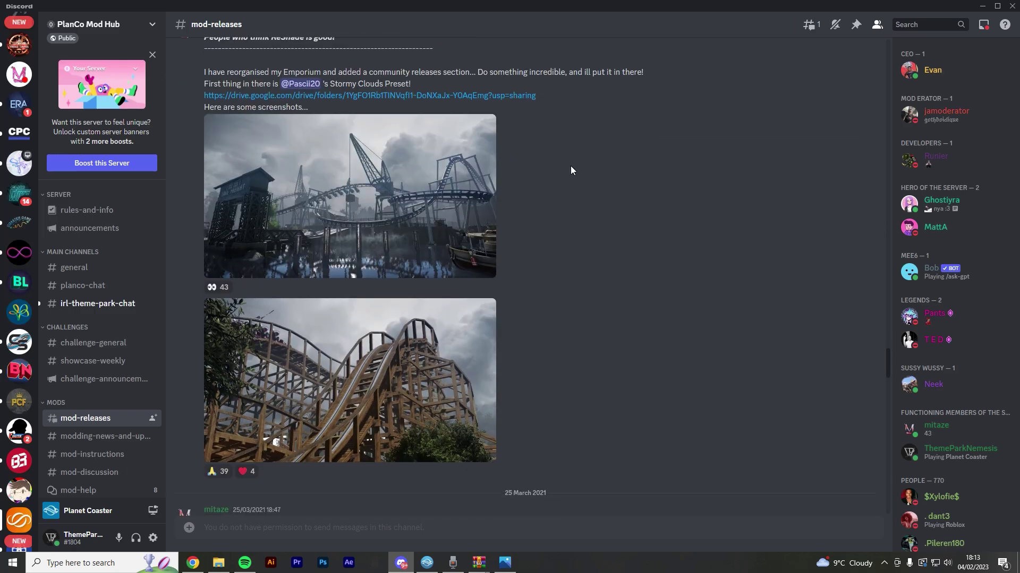
scroll(448, 319, down, 20)
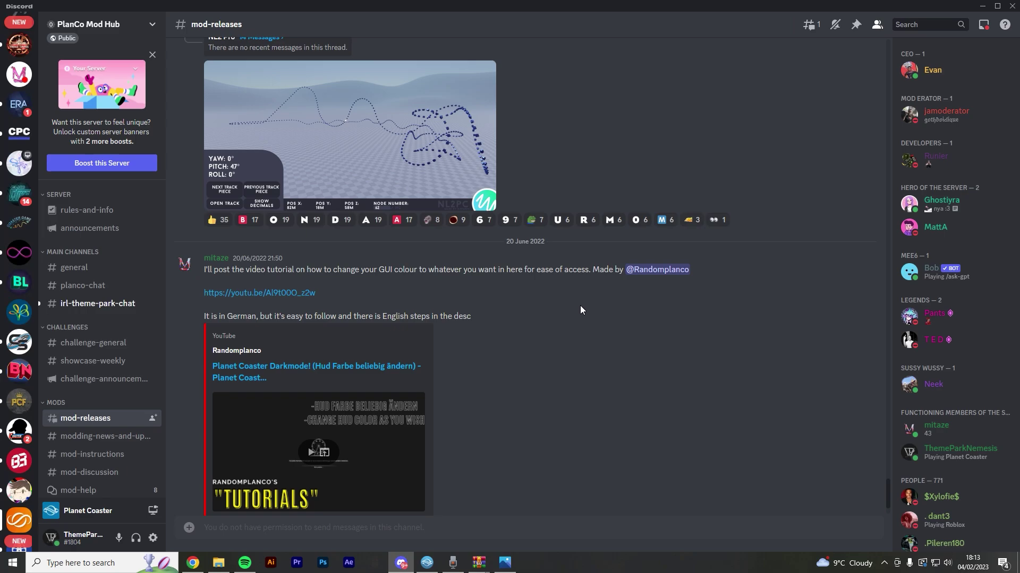
scroll(581, 307, up, 15)
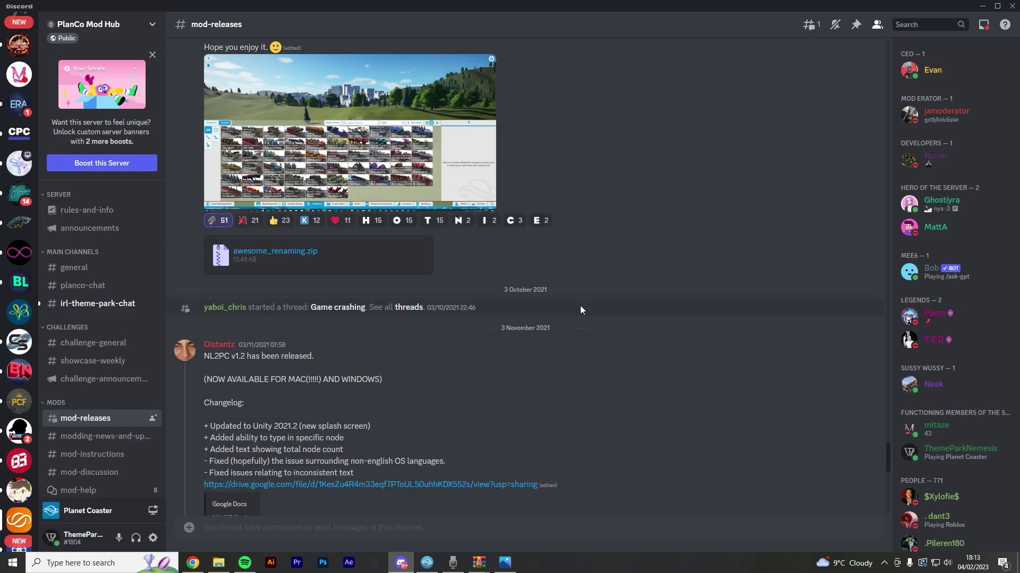
scroll(580, 310, down, 15)
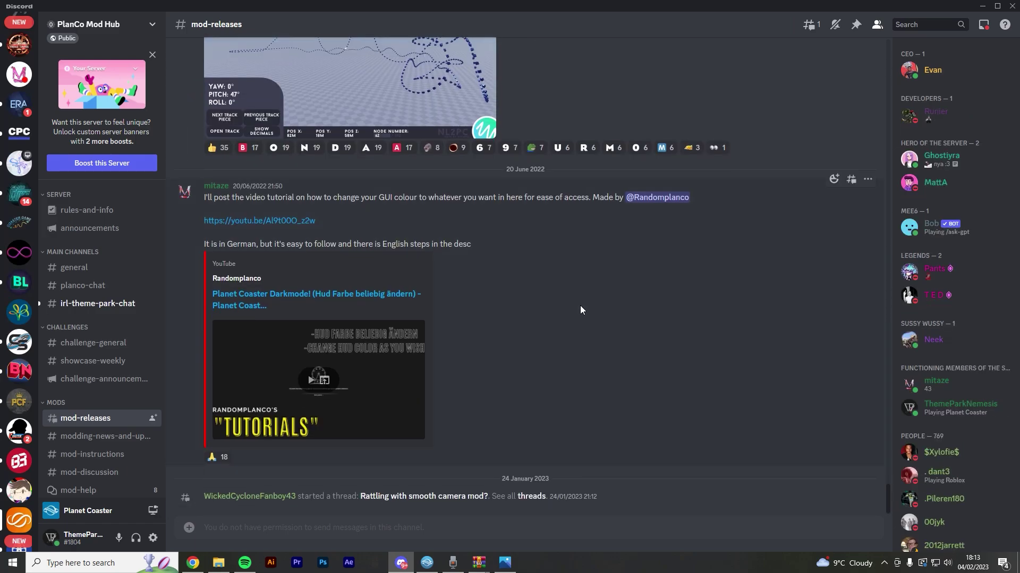
scroll(580, 310, up, 10)
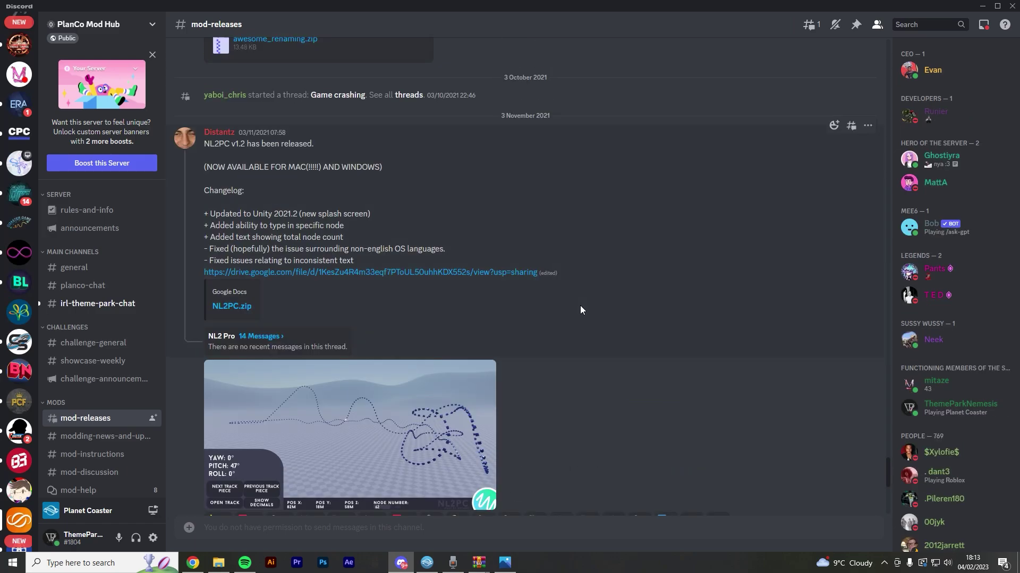
scroll(580, 311, up, 5)
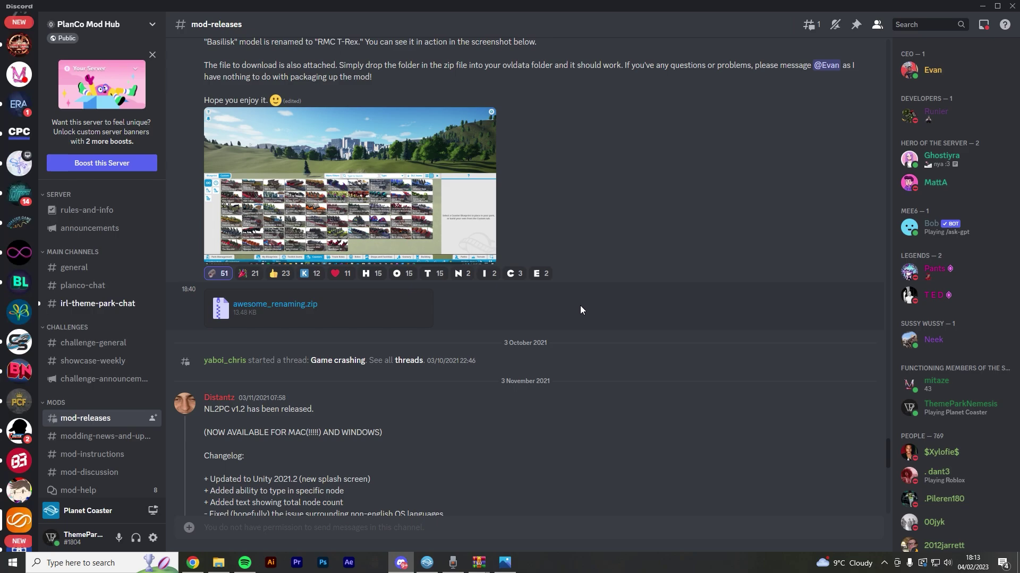
scroll(580, 310, up, 3)
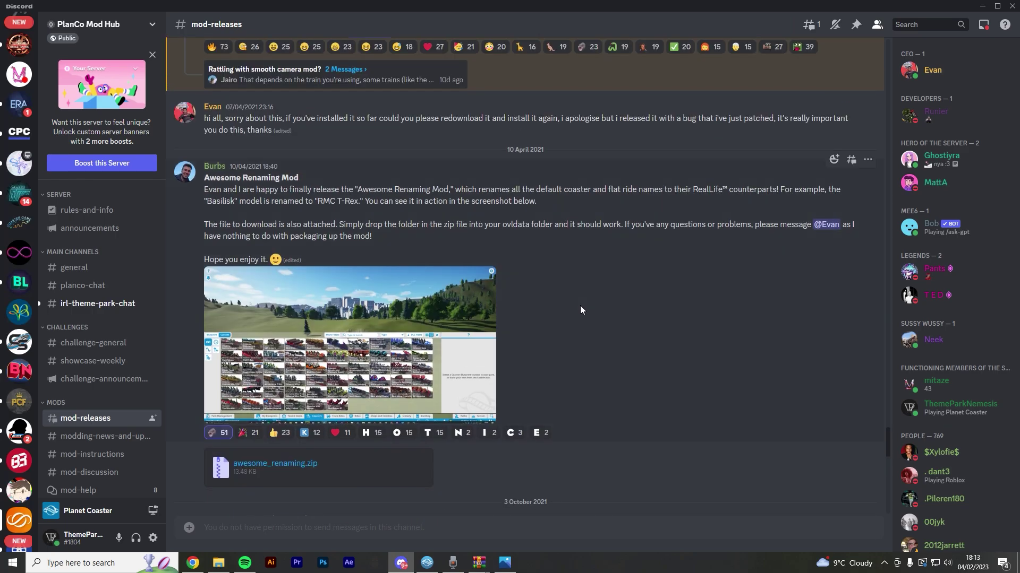
scroll(580, 307, up, 10)
scroll(580, 309, up, 9)
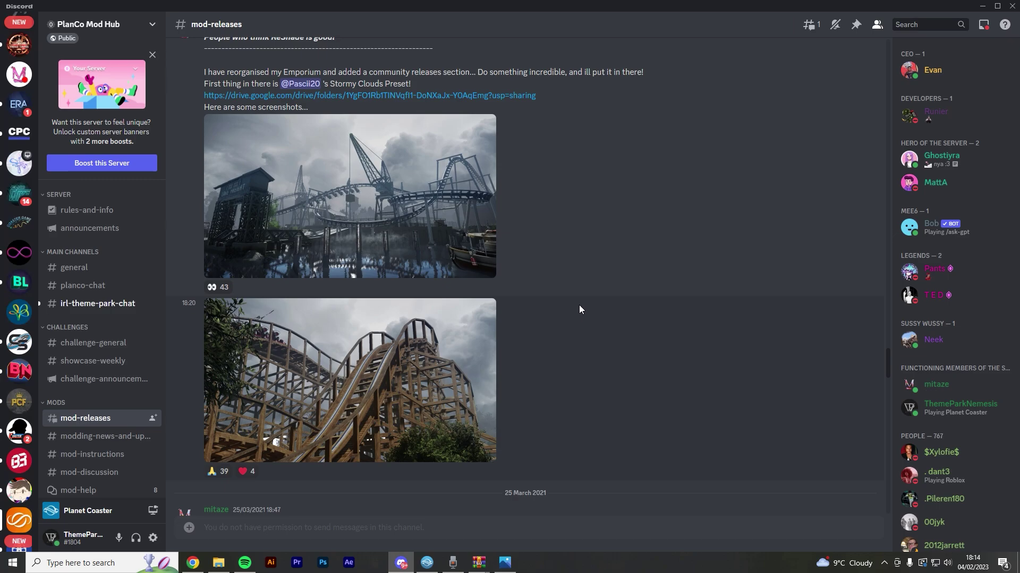
scroll(579, 305, up, 8)
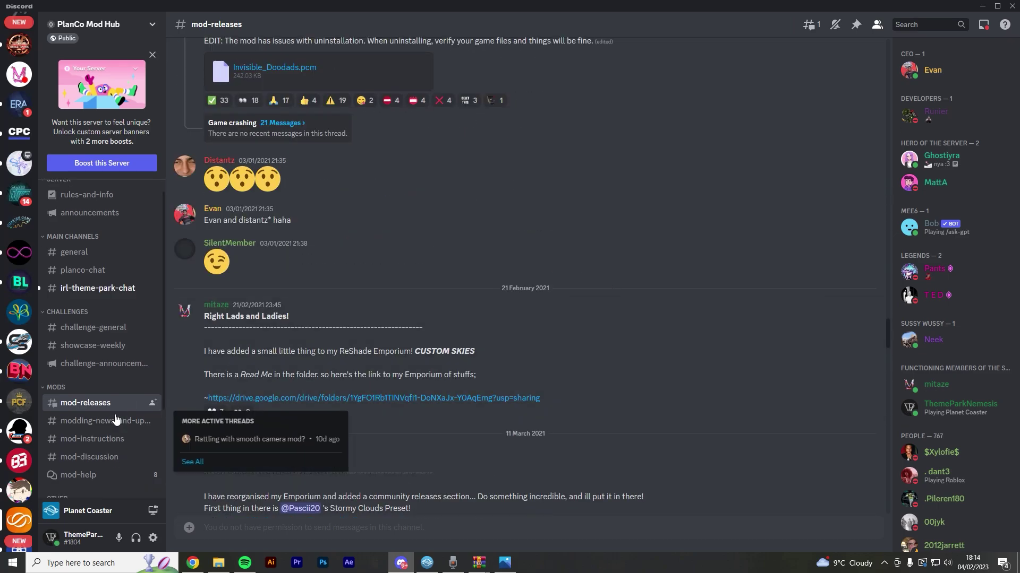
scroll(116, 419, down, 3)
Step: Switch to the PlanCo Mod Hub mod-help forum and browse its help posts
click(79, 350)
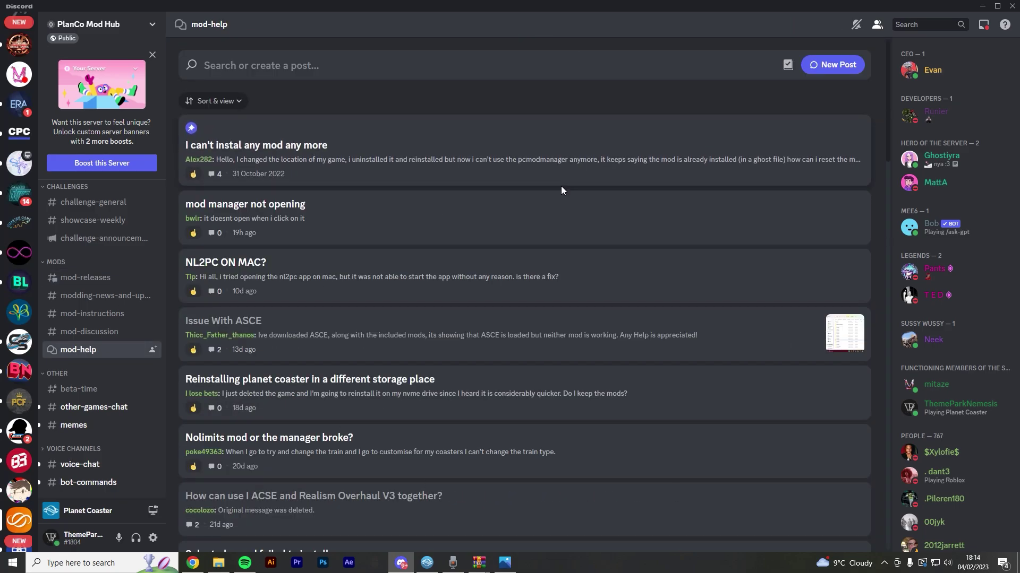
scroll(501, 257, down, 10)
scroll(569, 321, up, 5)
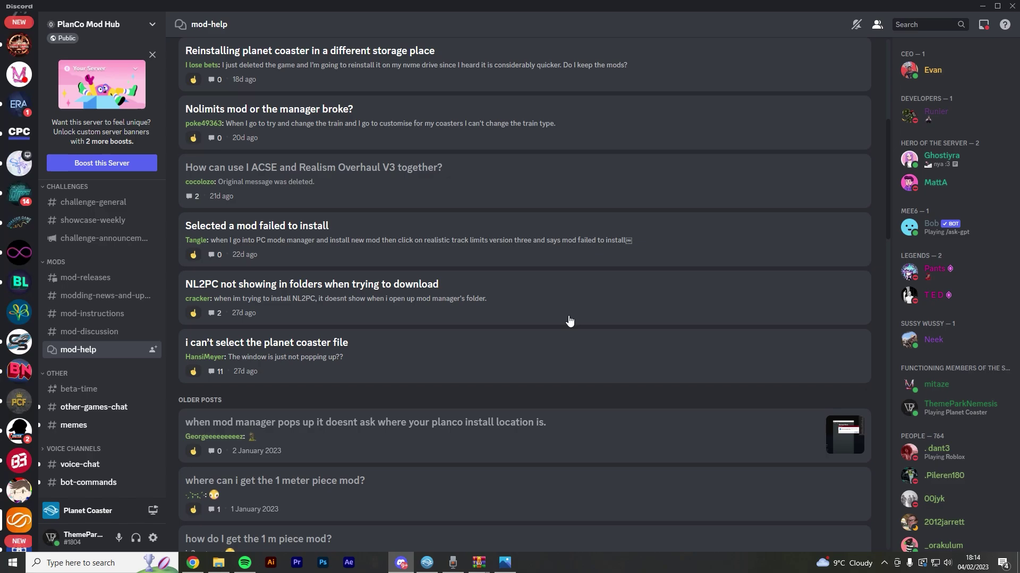
scroll(569, 321, up, 5)
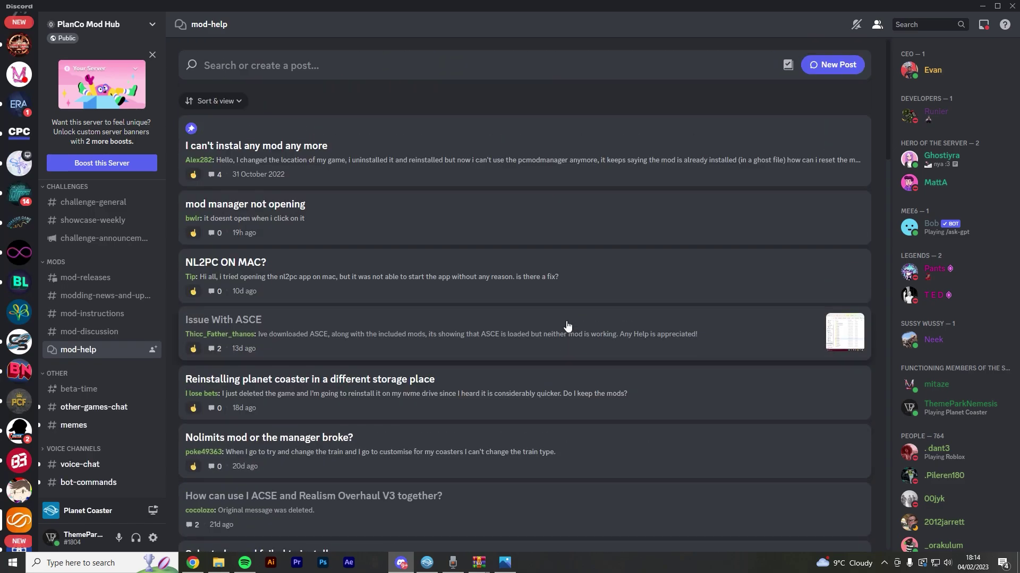